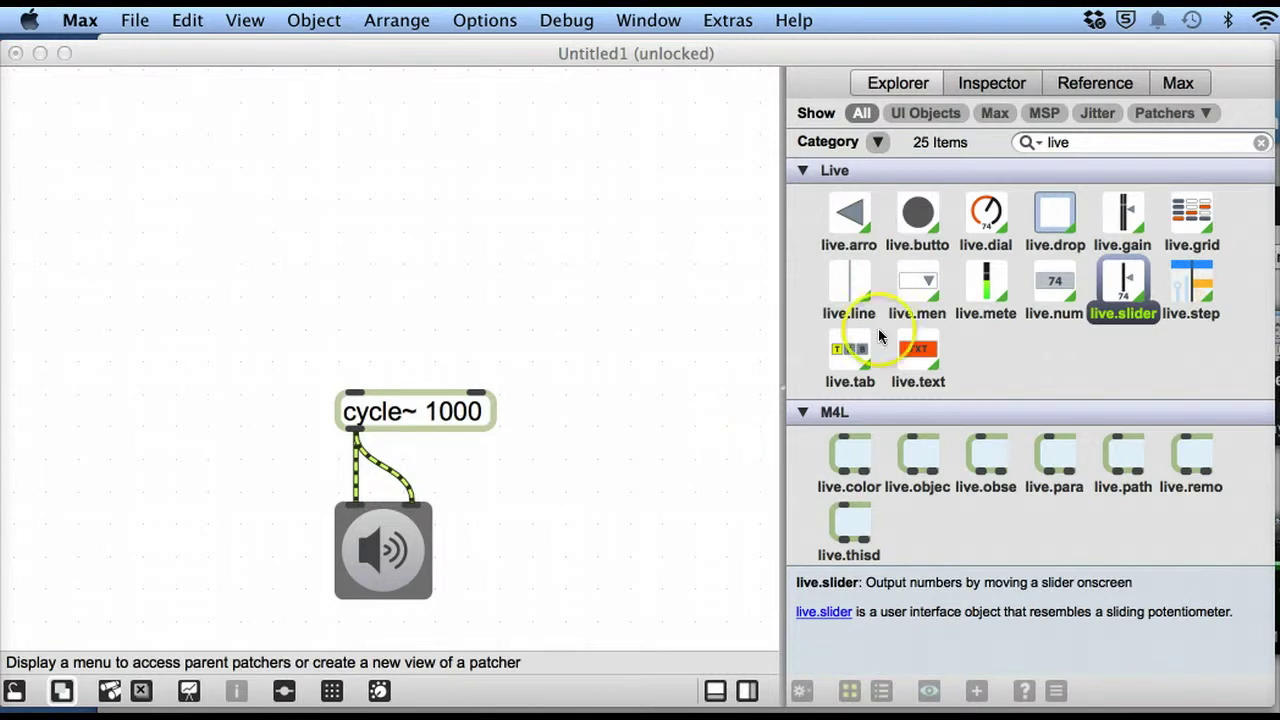
Add a live.slider object to the patcher, directly above the cycle~ 1000 object with a small gap between them.
left_click(1146, 141)
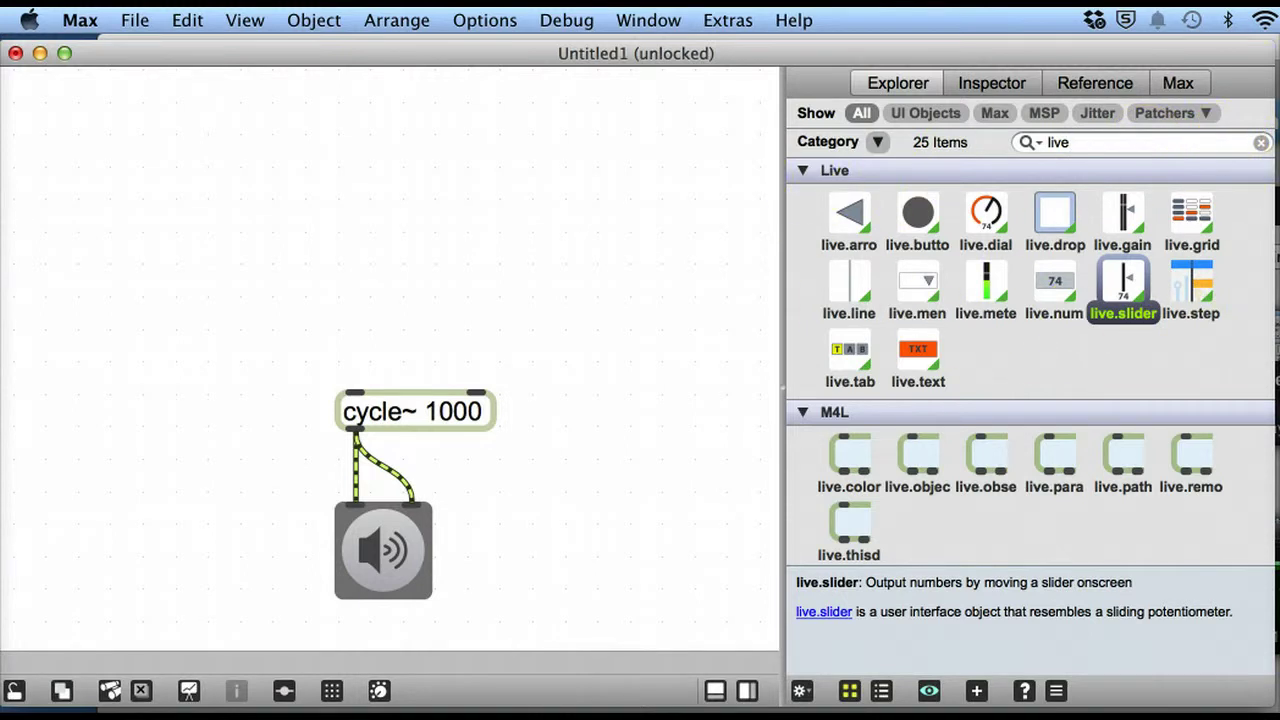
left_click(1128, 296)
left_click_drag(1128, 296, 371, 177)
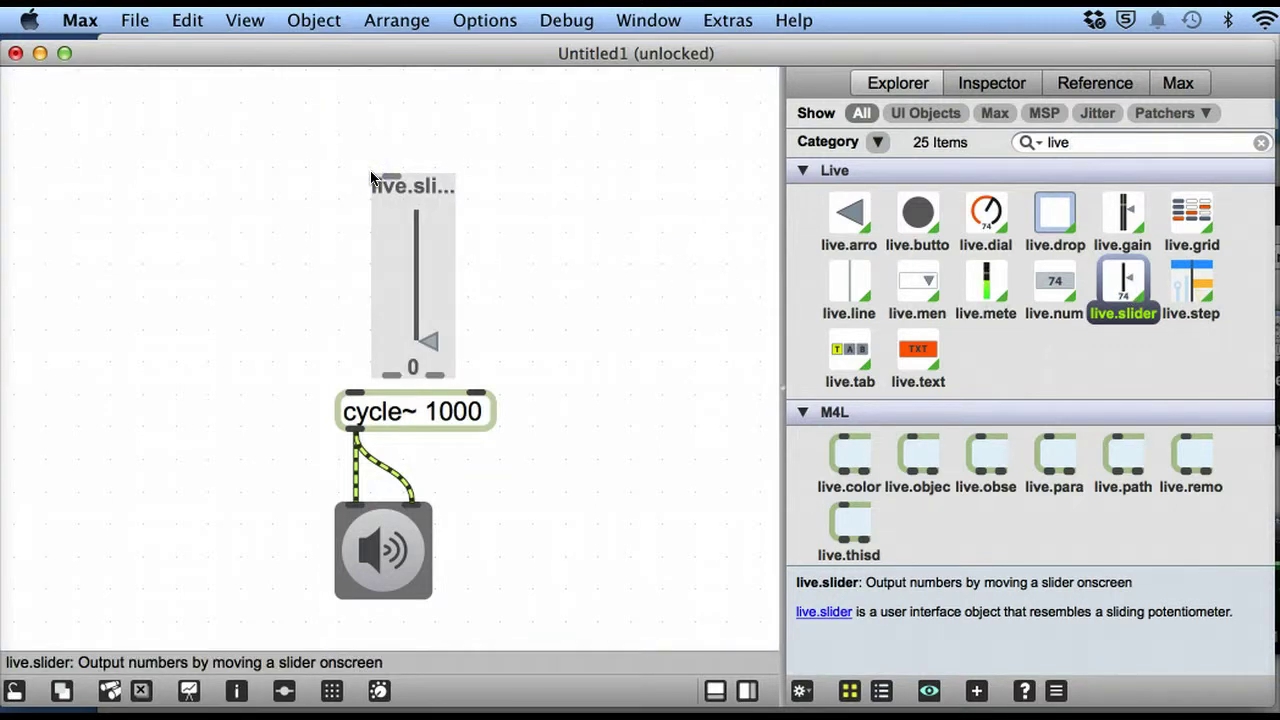
left_click_drag(450, 255, 451, 225)
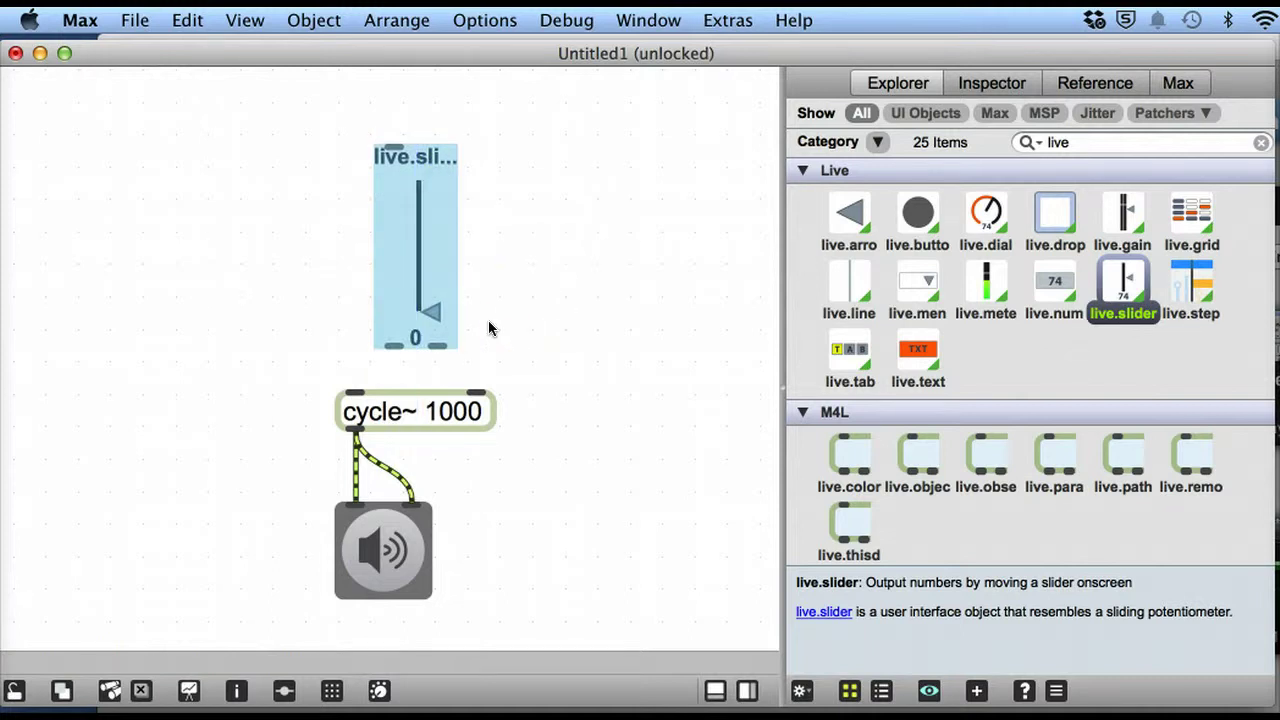
Lock the patcher and try out the slider by moving its handle up and down, leaving it at 72.
left_click(14, 690)
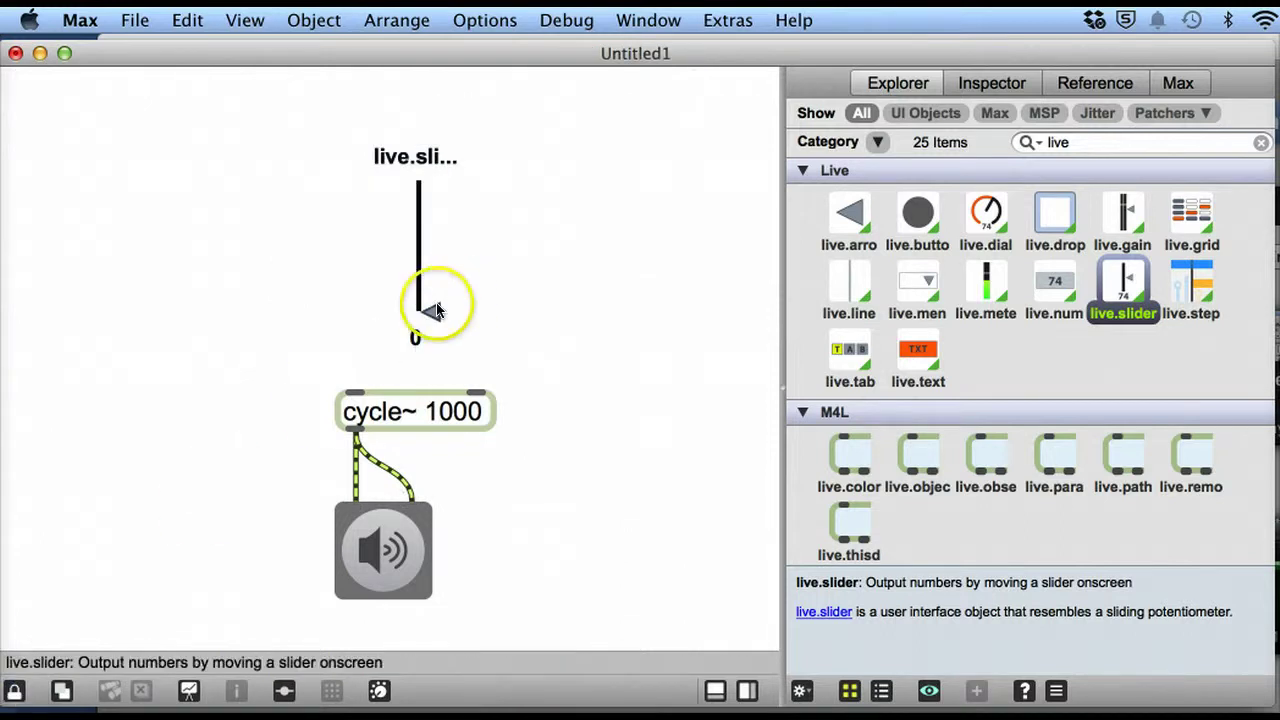
left_click_drag(436, 311, 434, 221)
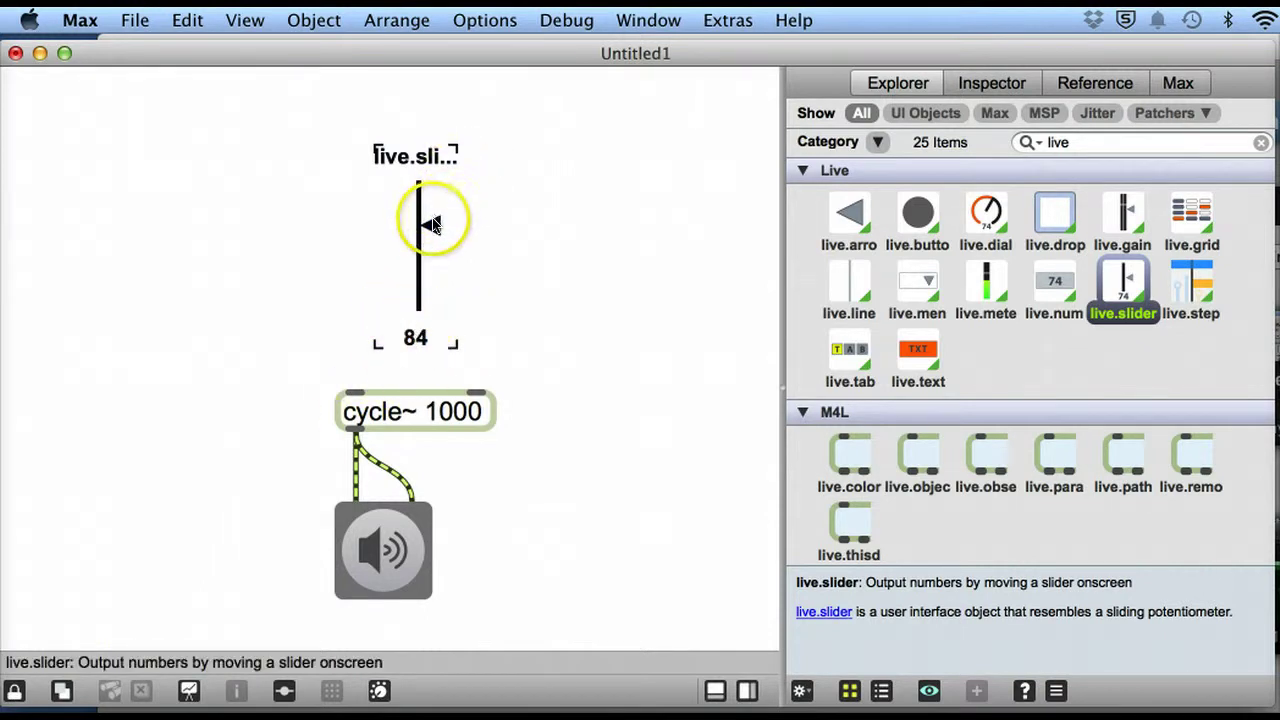
left_click_drag(431, 224, 420, 188)
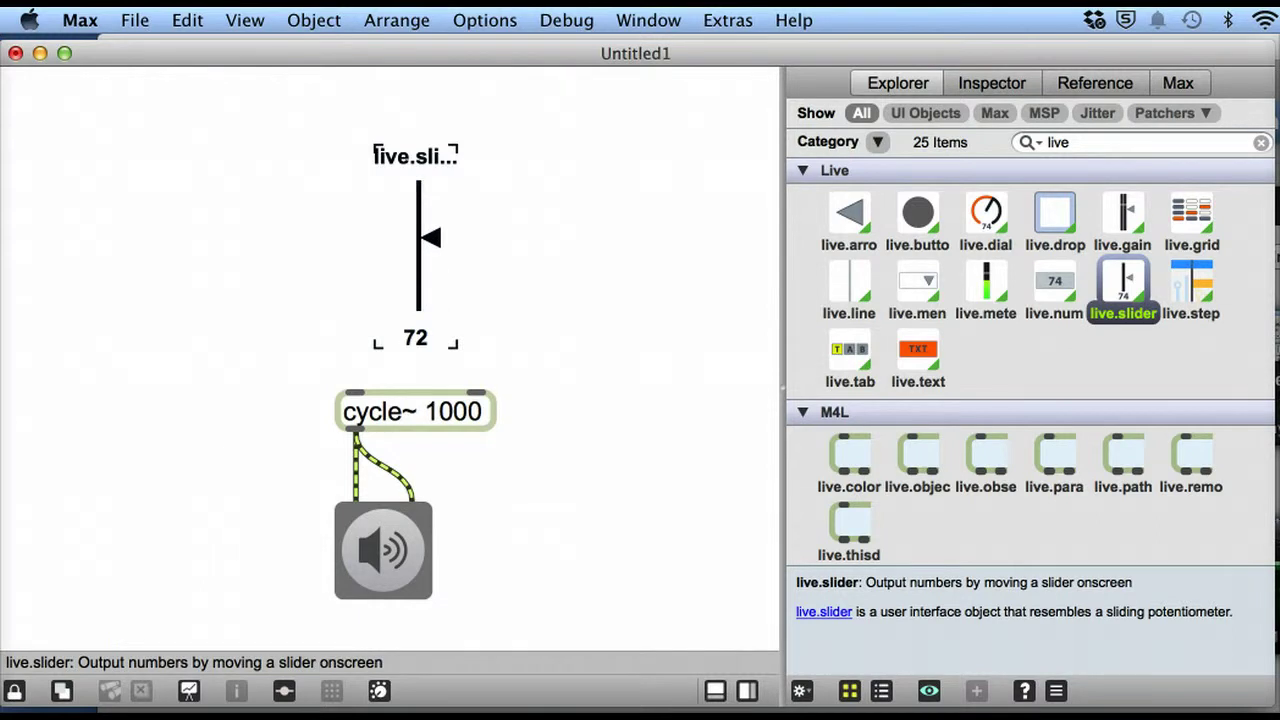
left_click(428, 237)
Unlock the patcher and open the inspector for the live.slider.
left_click(16, 690)
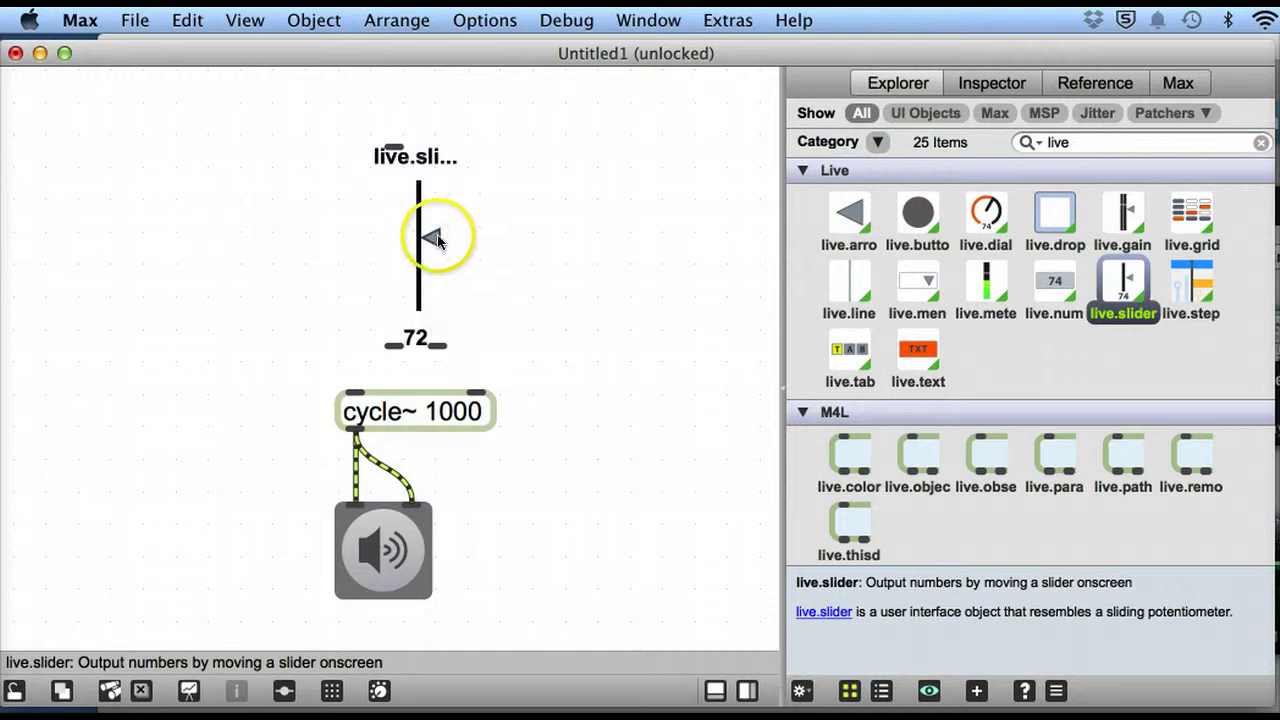
left_click(437, 238)
right_click(437, 238)
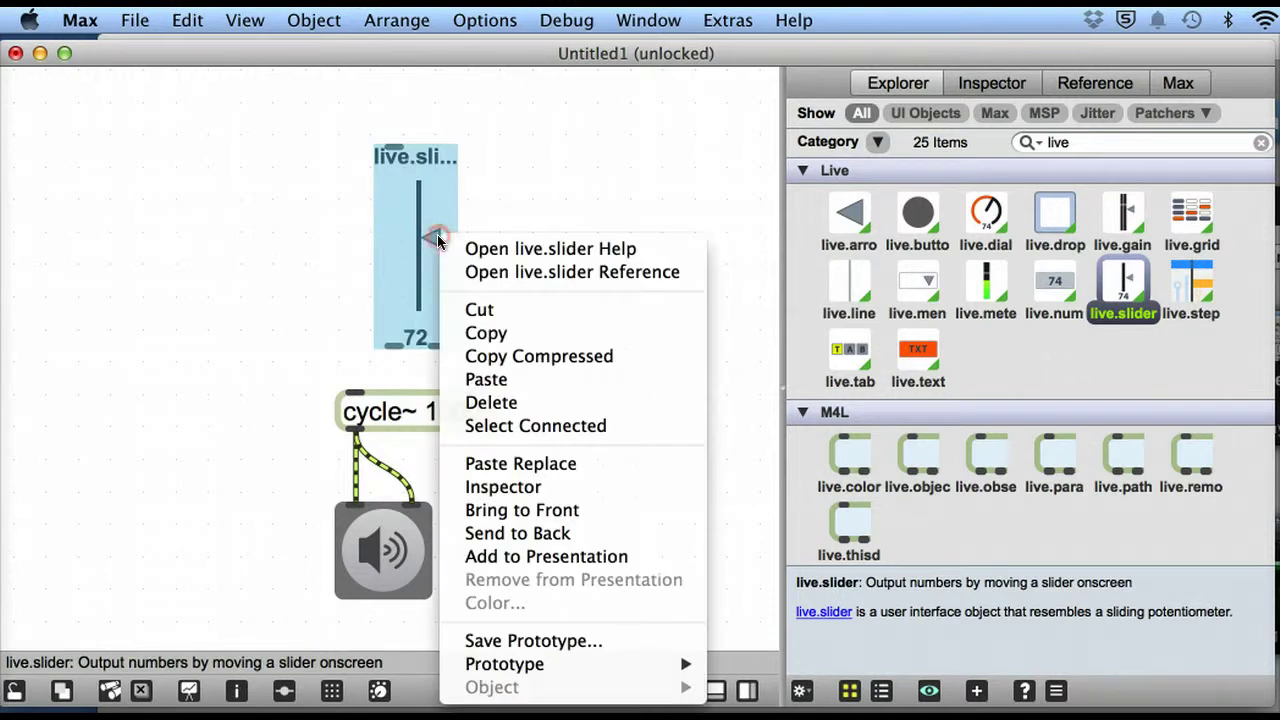
left_click(528, 487)
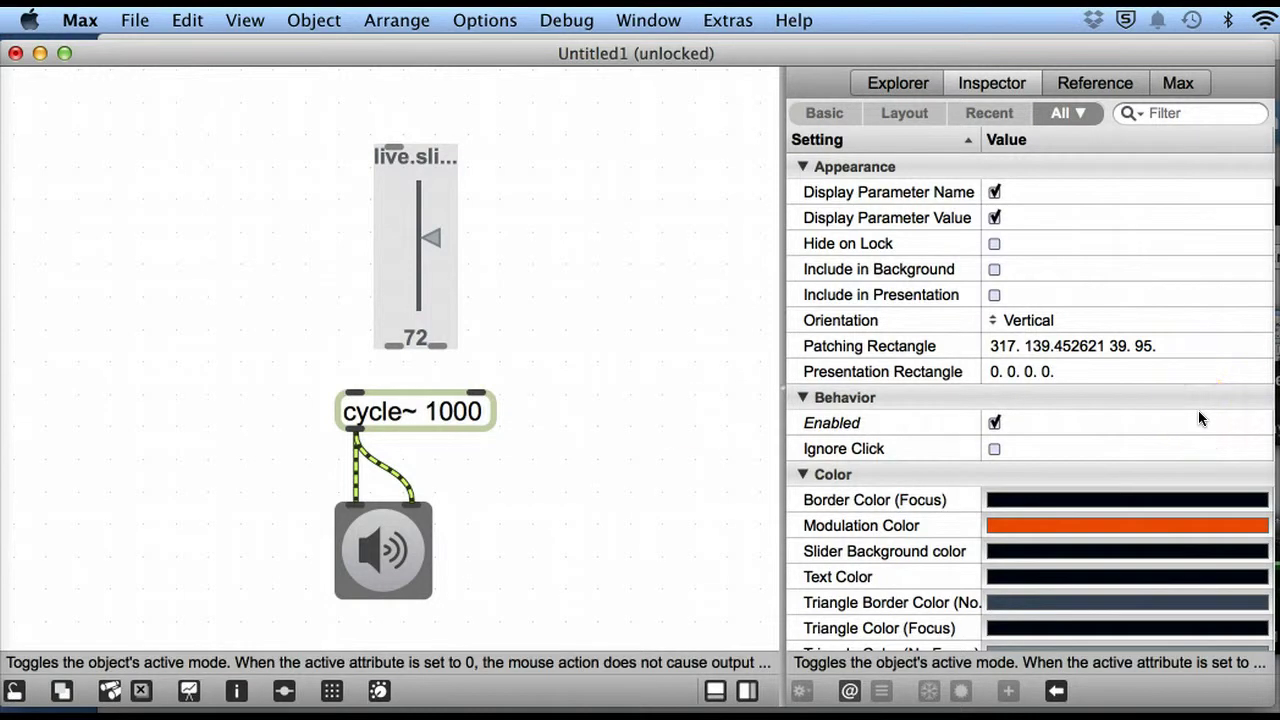
Set the slider's Range/Enum parameter to 20 20000.
scroll(1200, 418, "down", 10)
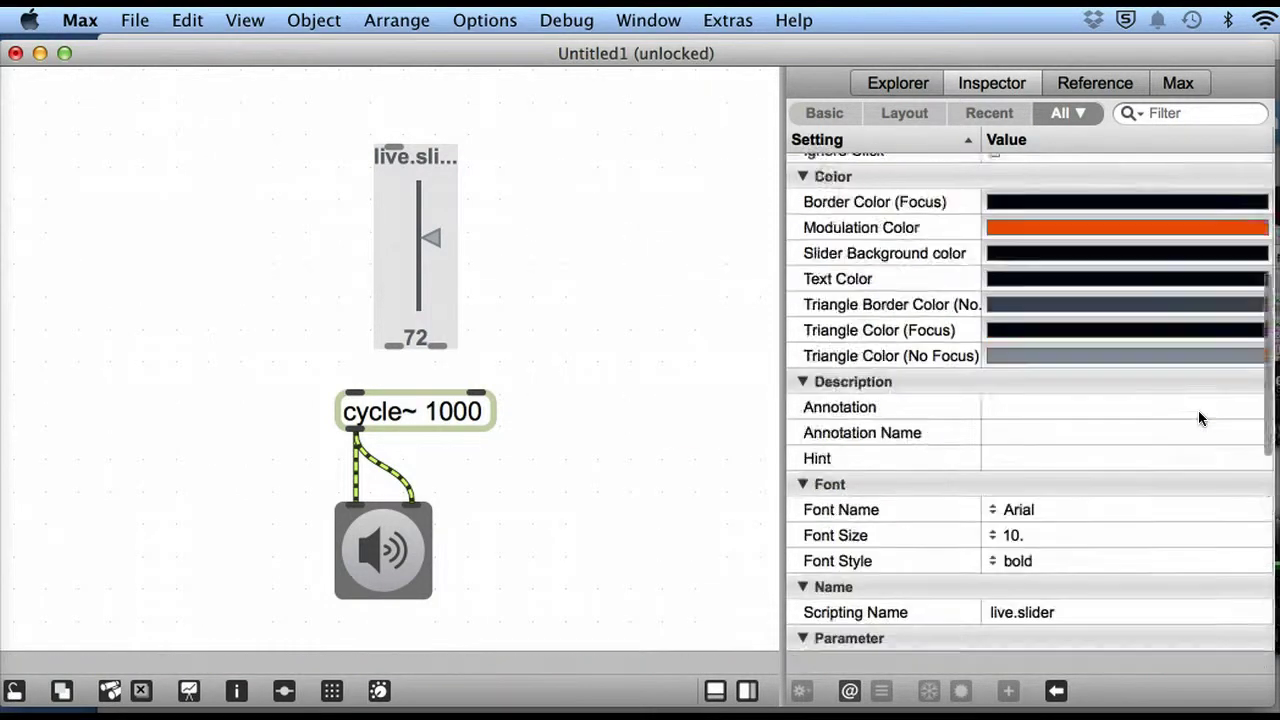
scroll(1200, 418, "down", 5)
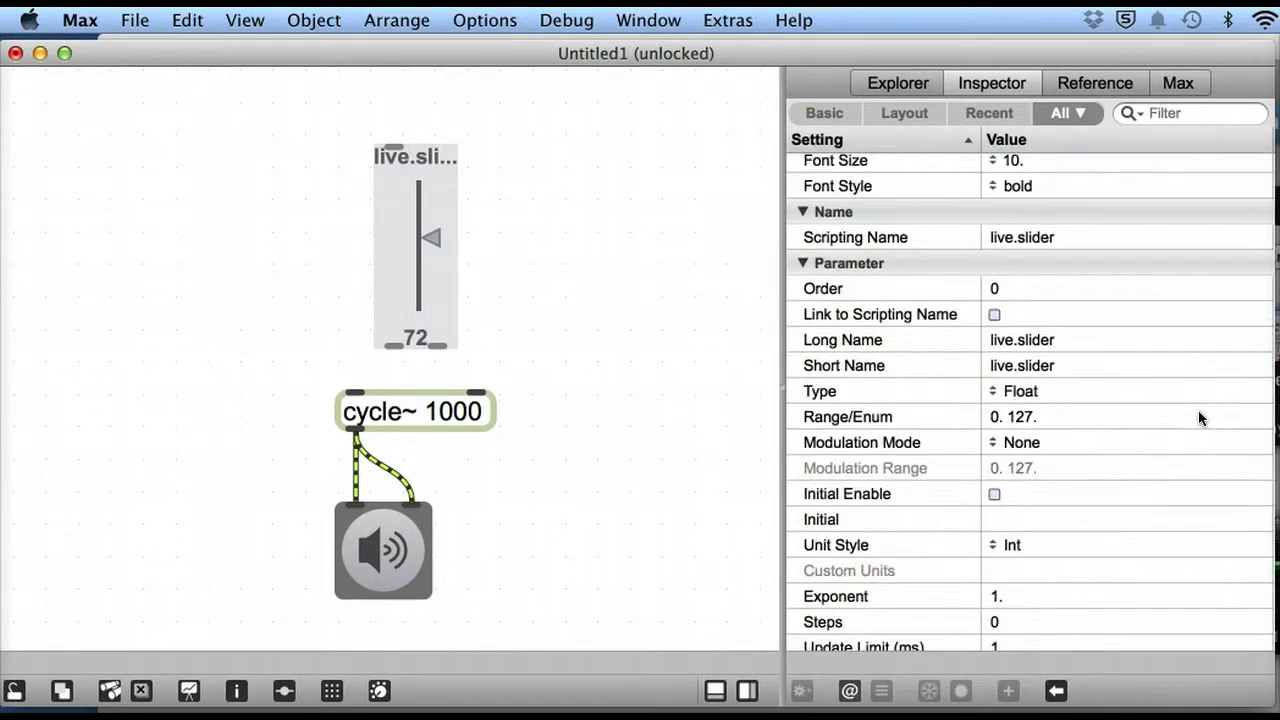
left_click(898, 414)
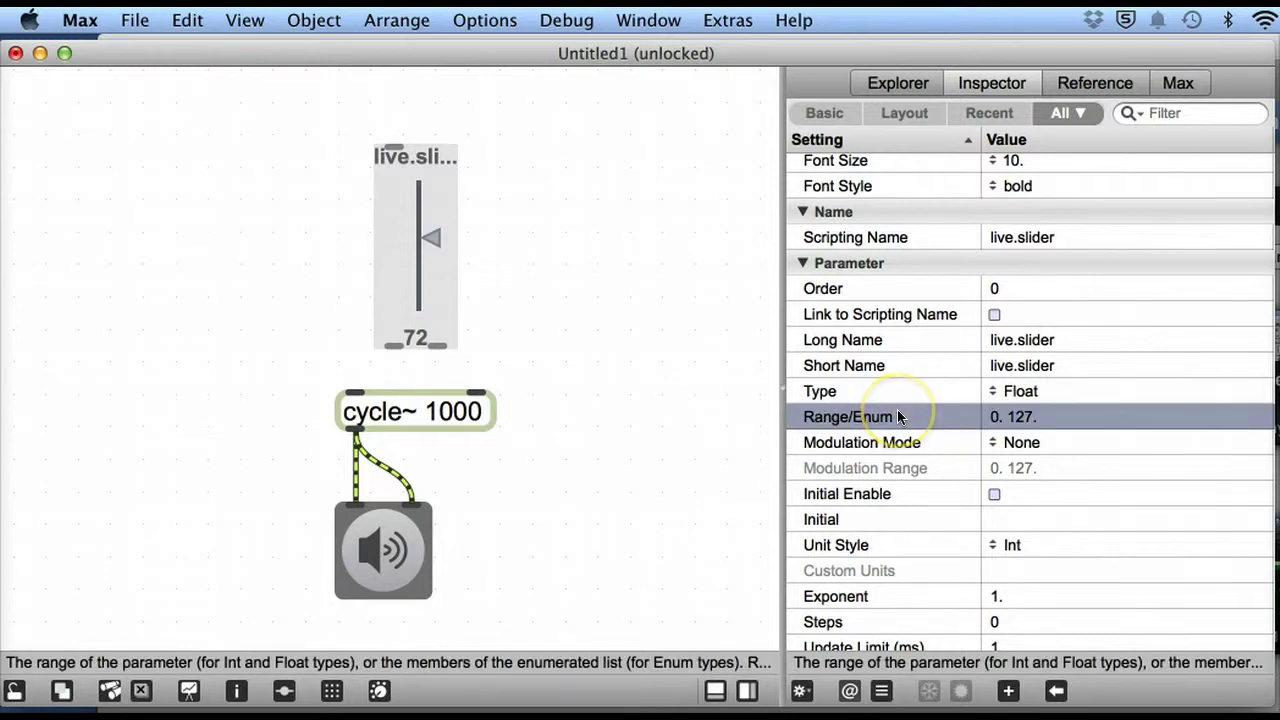
left_click(1020, 416)
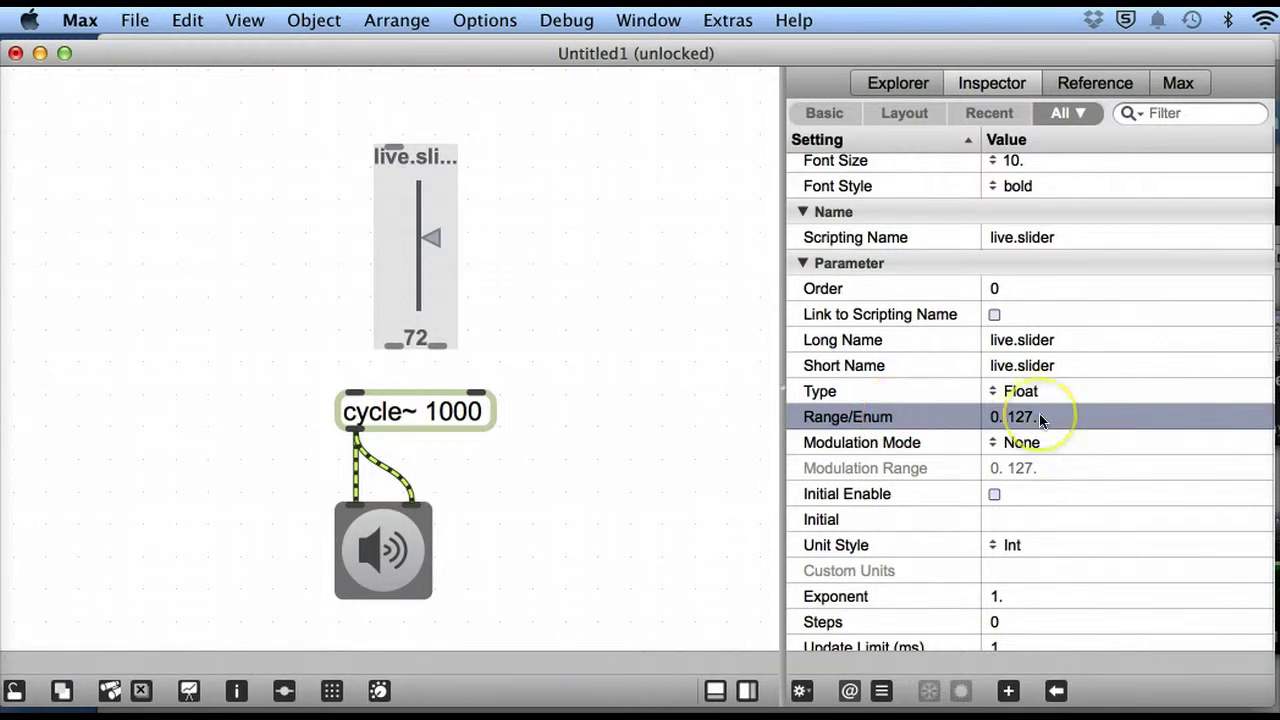
left_click(1007, 416)
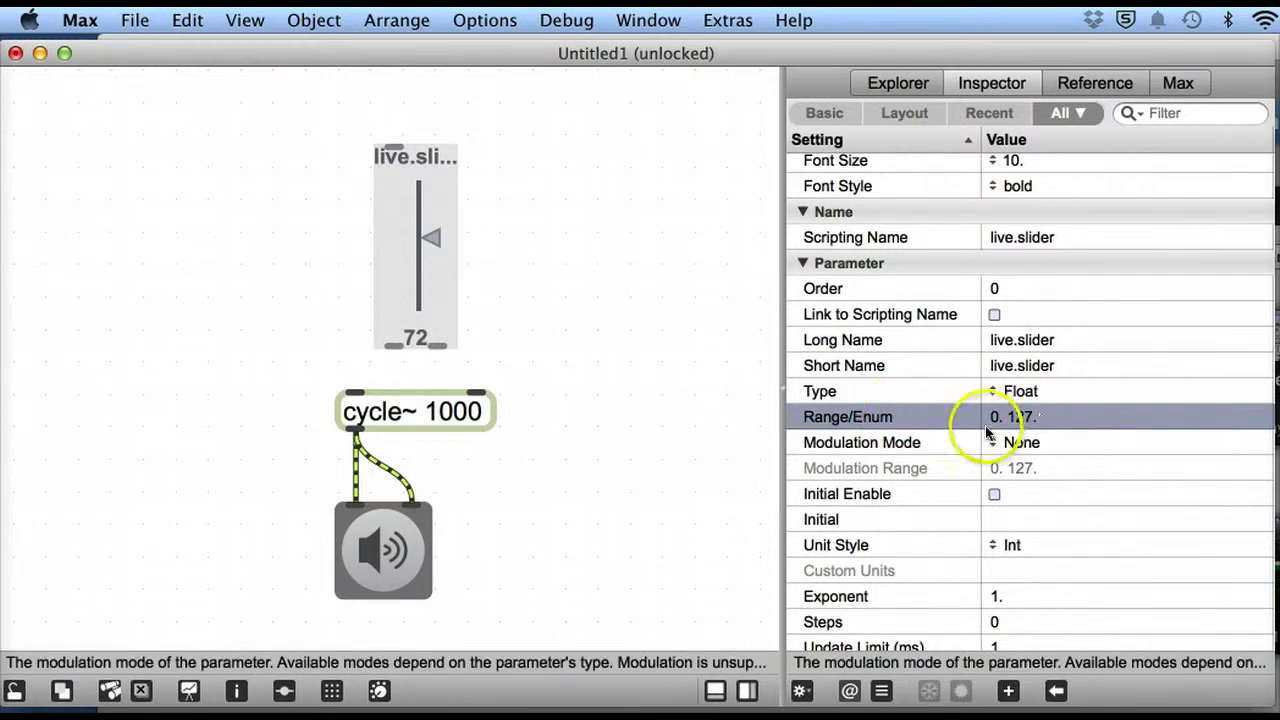
double_click(1003, 418)
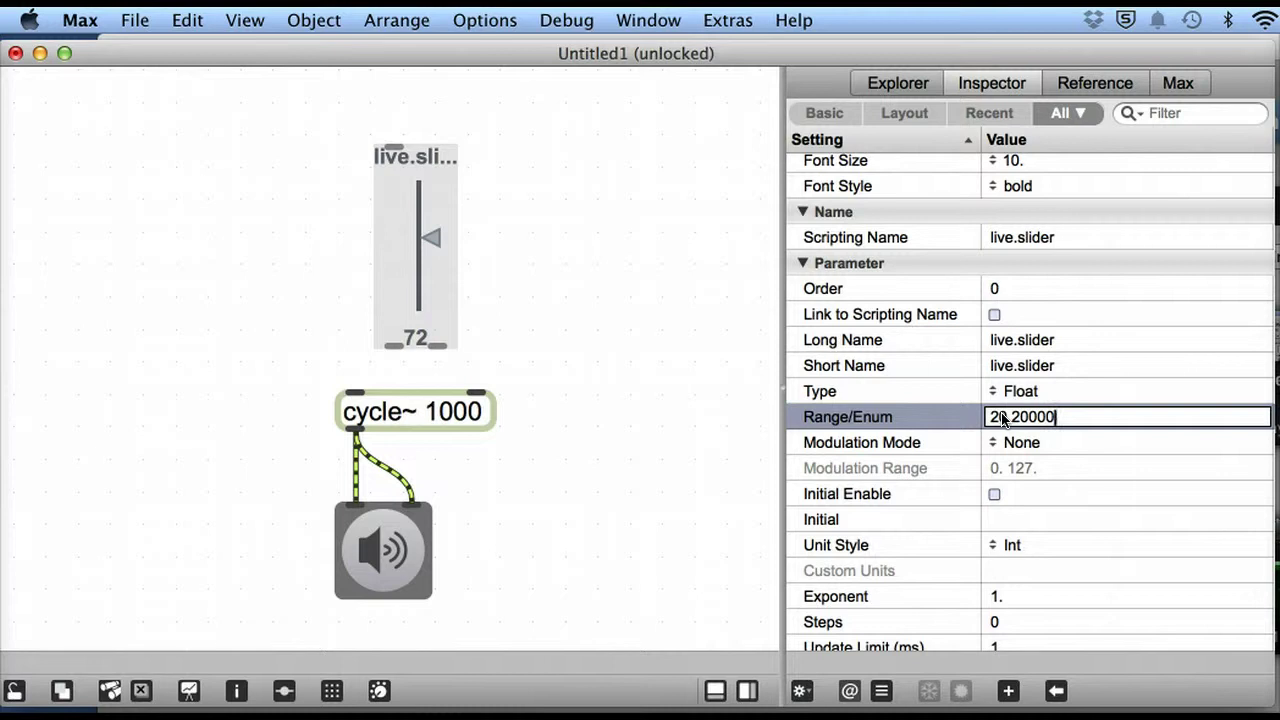
left_click(1082, 415)
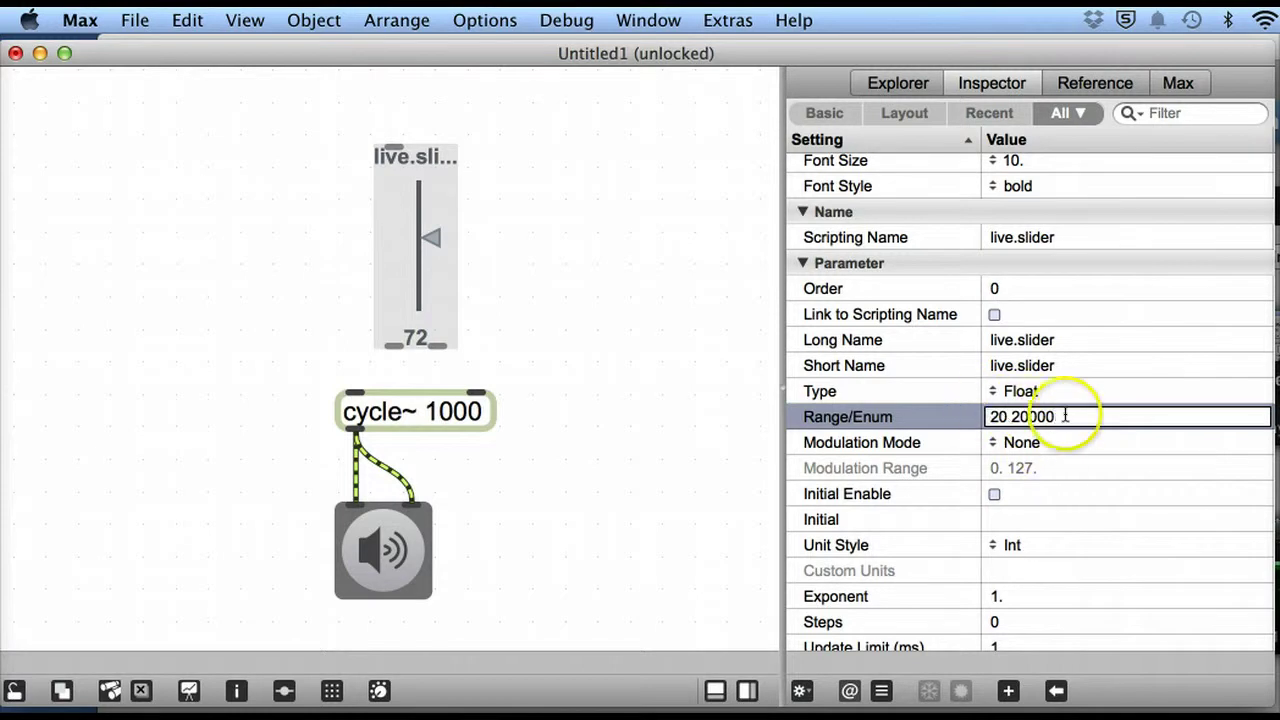
key("Return")
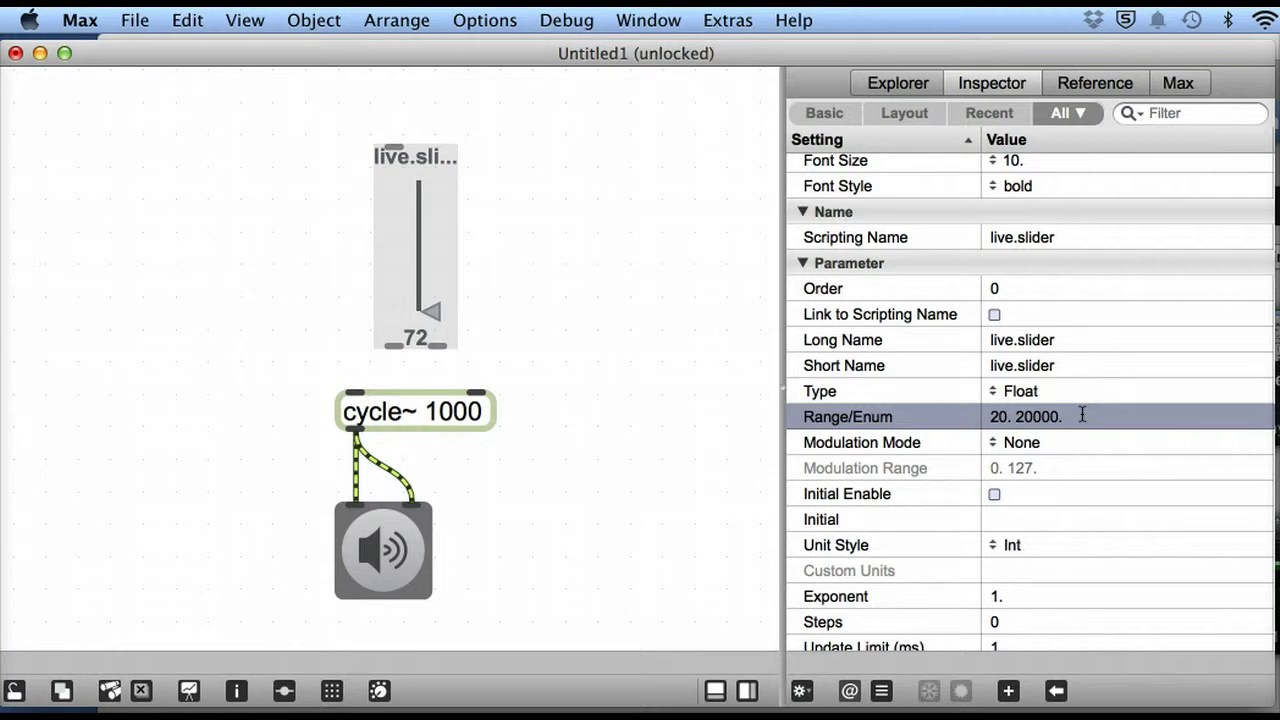
Lock the patcher, test the new range by moving the slider to about 8515, and unlock the patcher again.
left_click(16, 690)
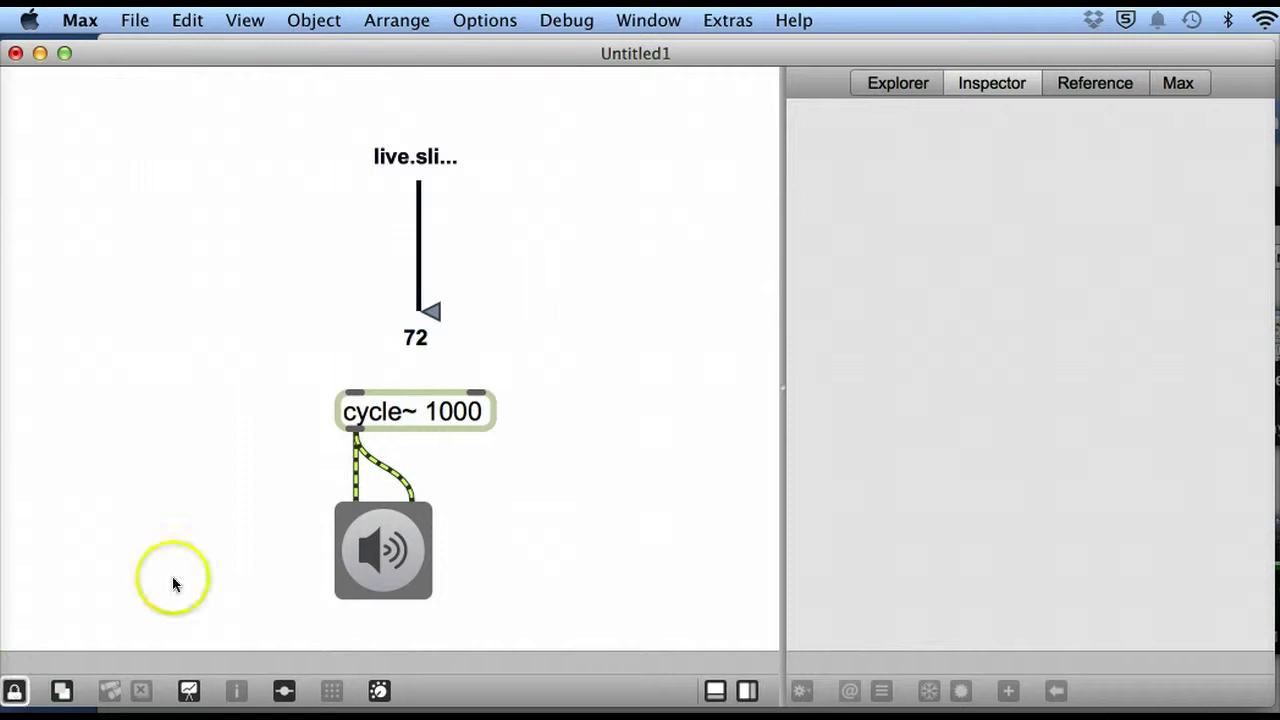
left_click_drag(447, 316, 403, 272)
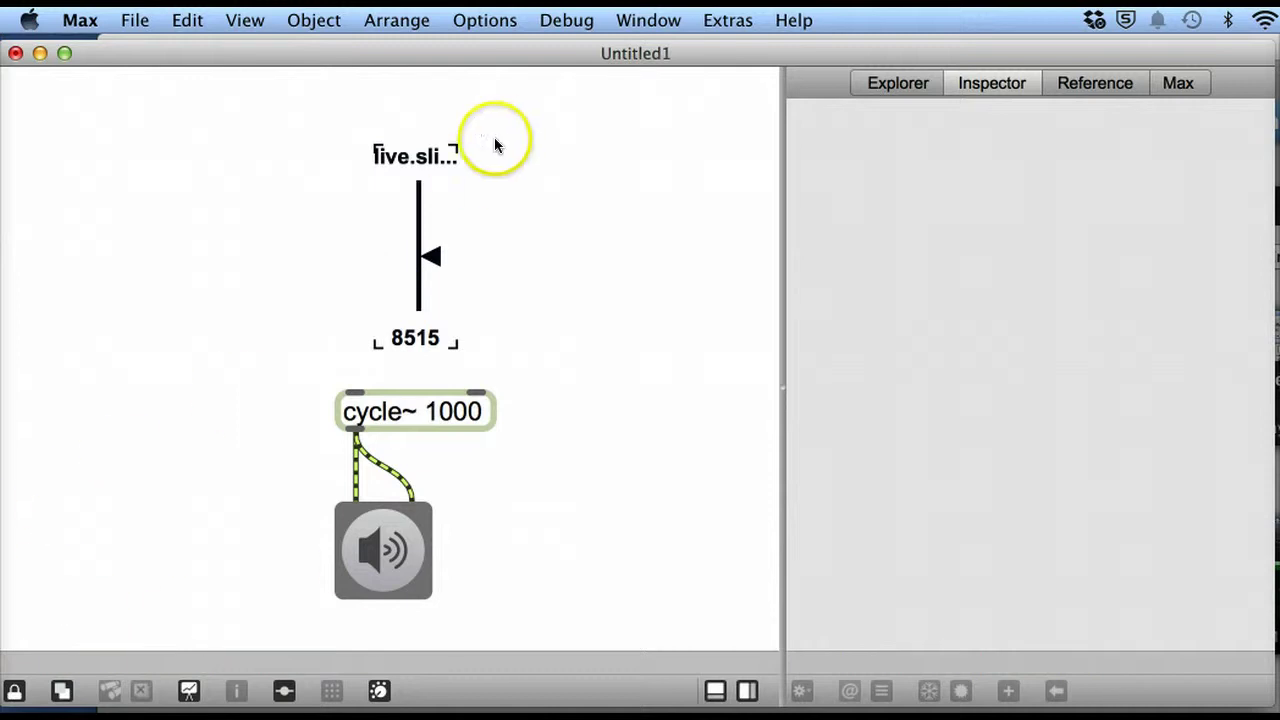
left_click(14, 691)
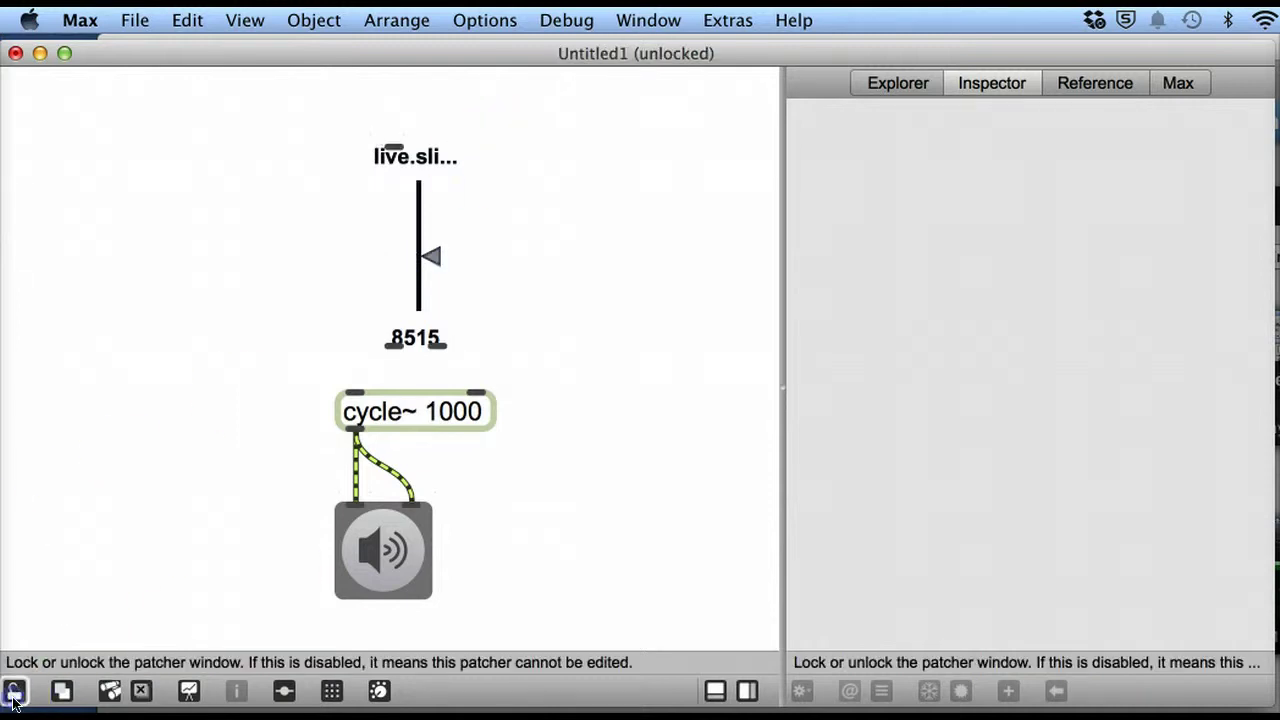
Set the live.slider's Short Name parameter to Freq.
left_click(408, 250)
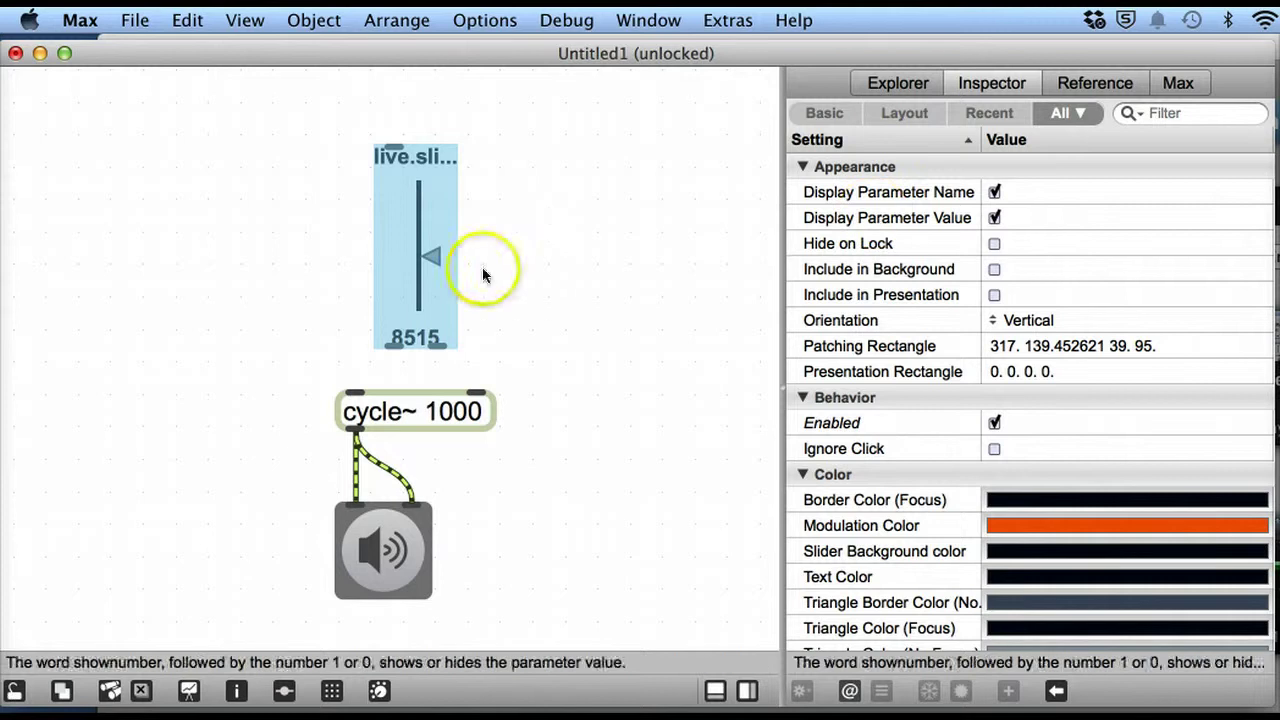
right_click(424, 236)
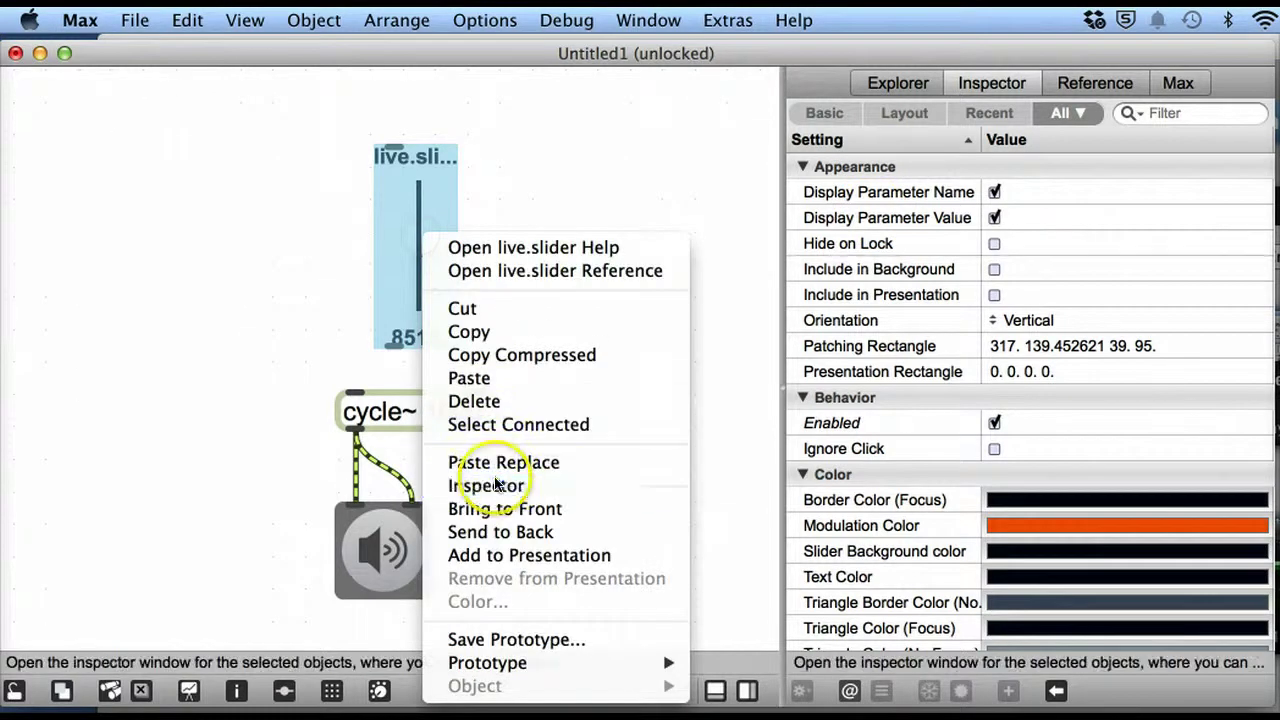
left_click(495, 484)
scroll(1091, 456, "down", 10)
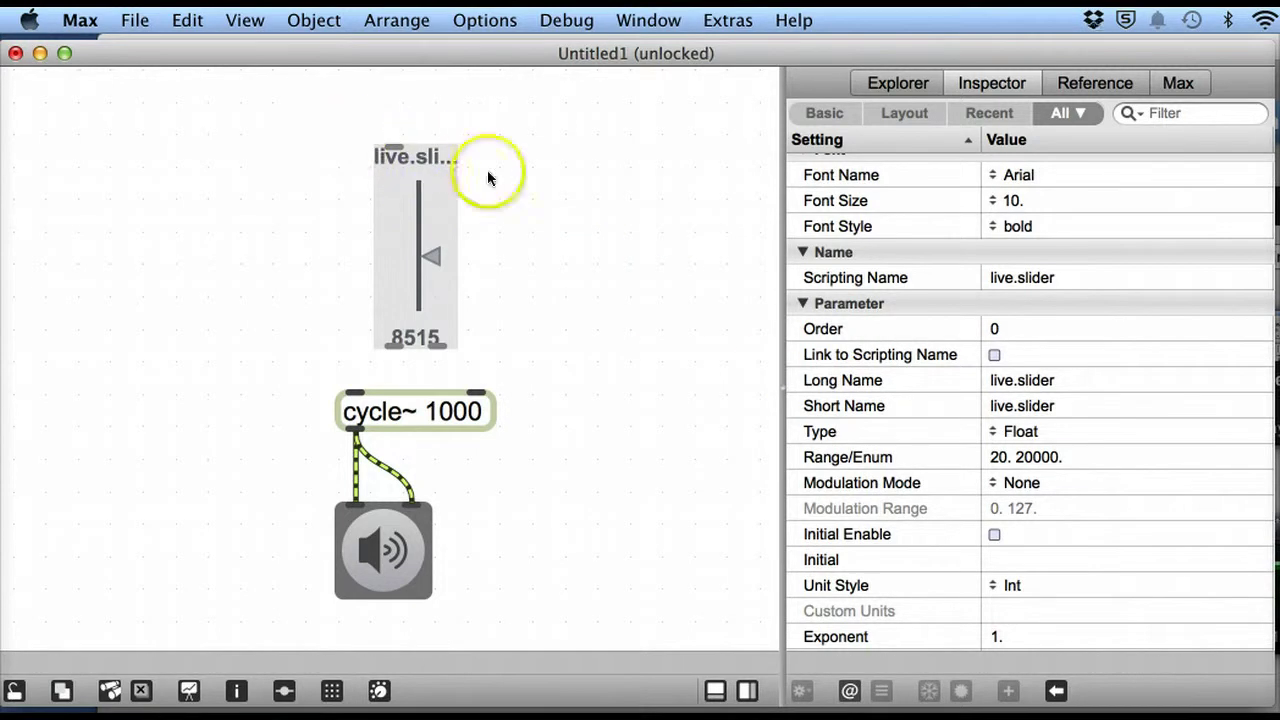
left_click(1068, 405)
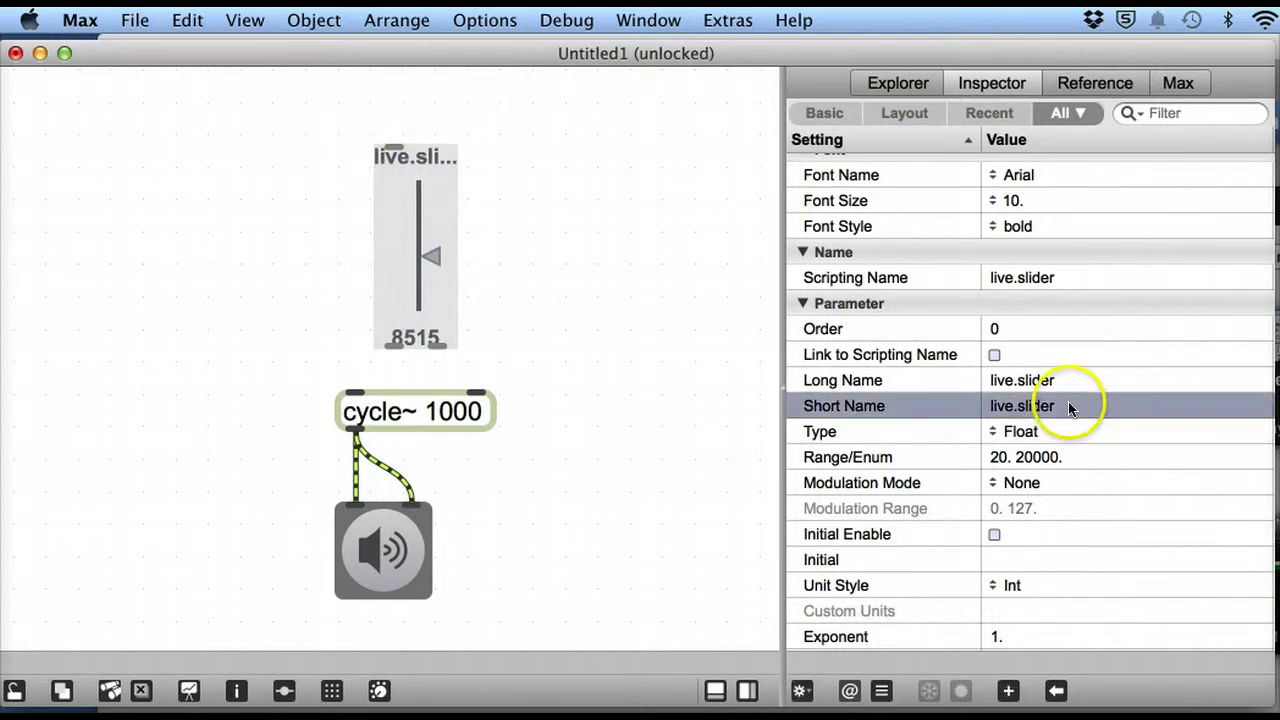
left_click(1068, 405)
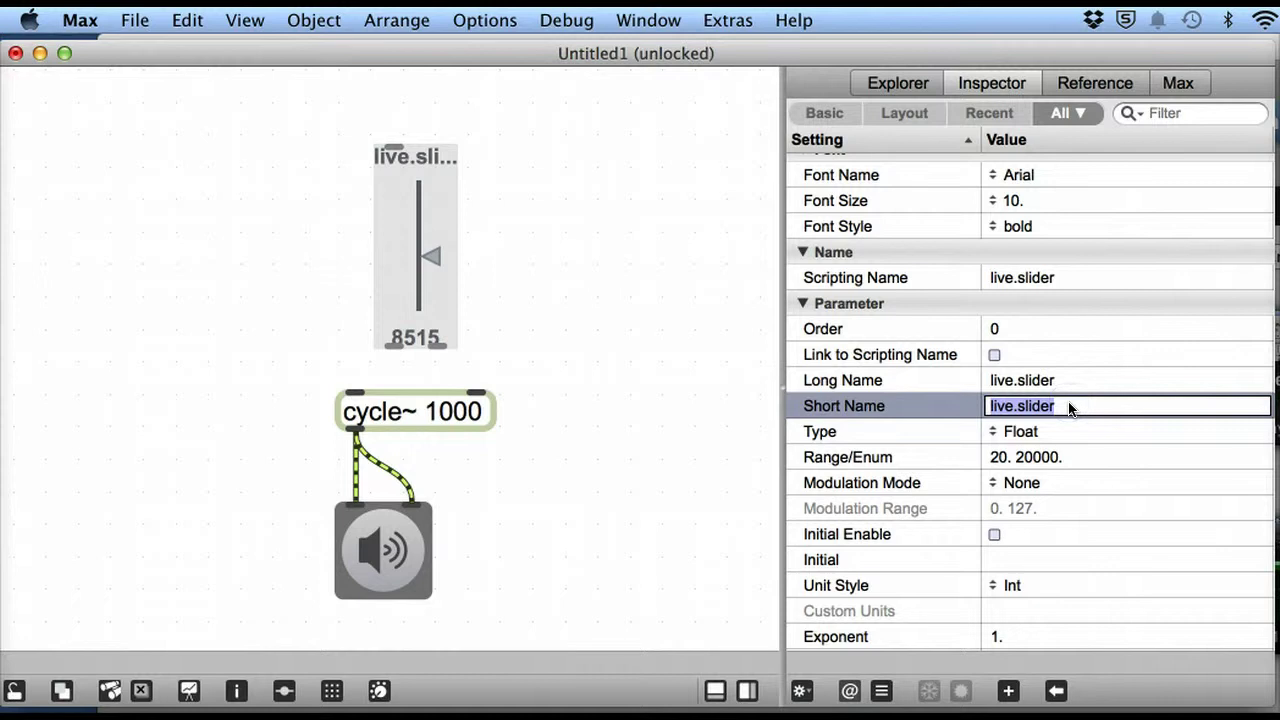
type("Freq")
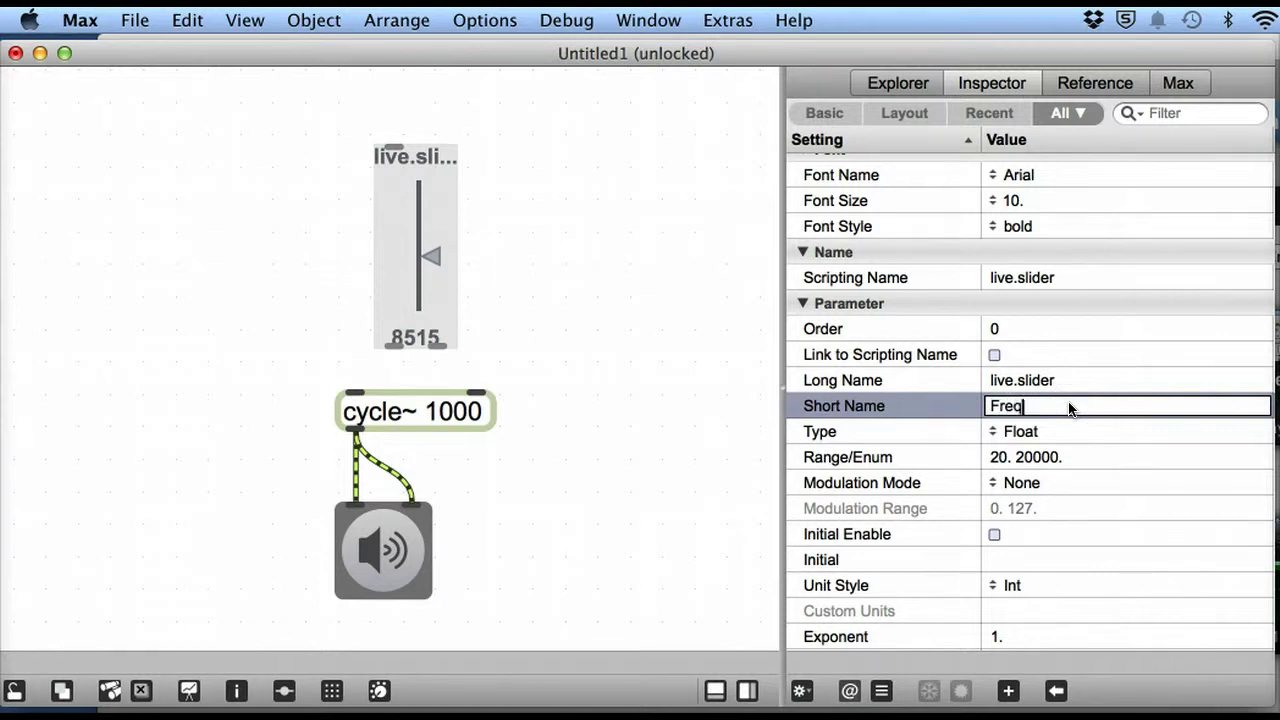
key("Return")
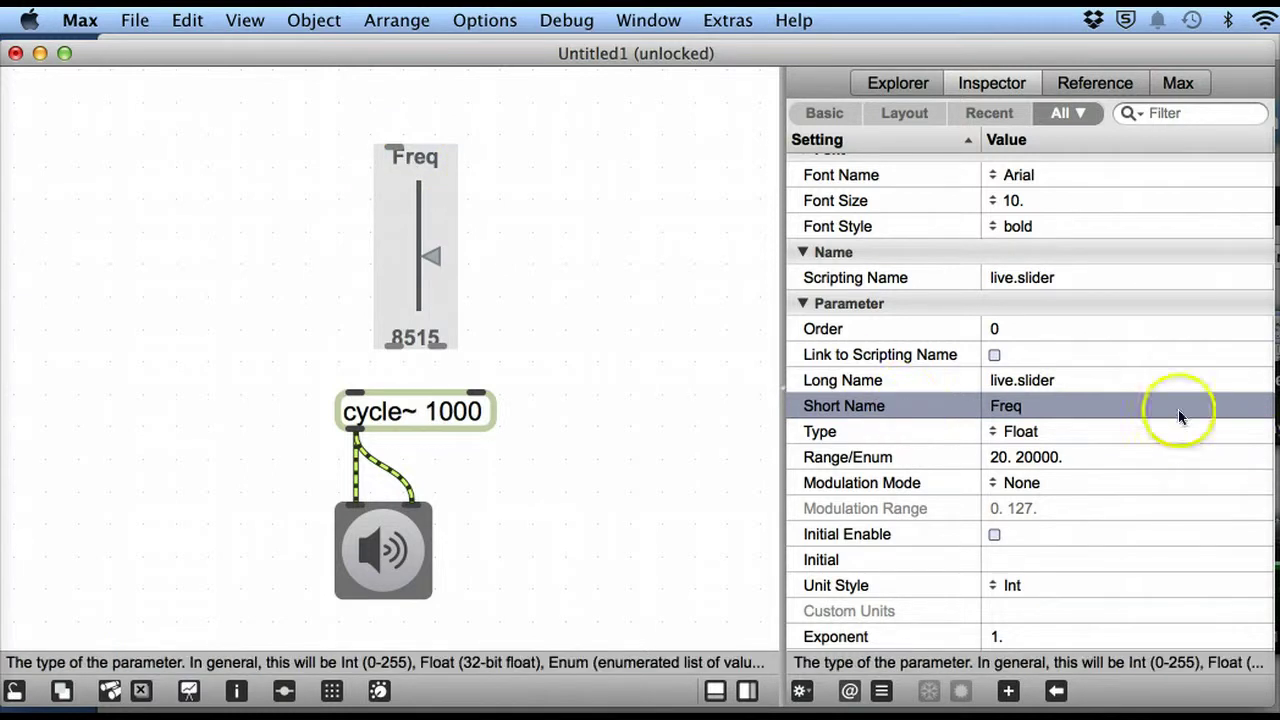
Change the Freq slider's Orientation to Horizontal.
scroll(1064, 395, "down", 5)
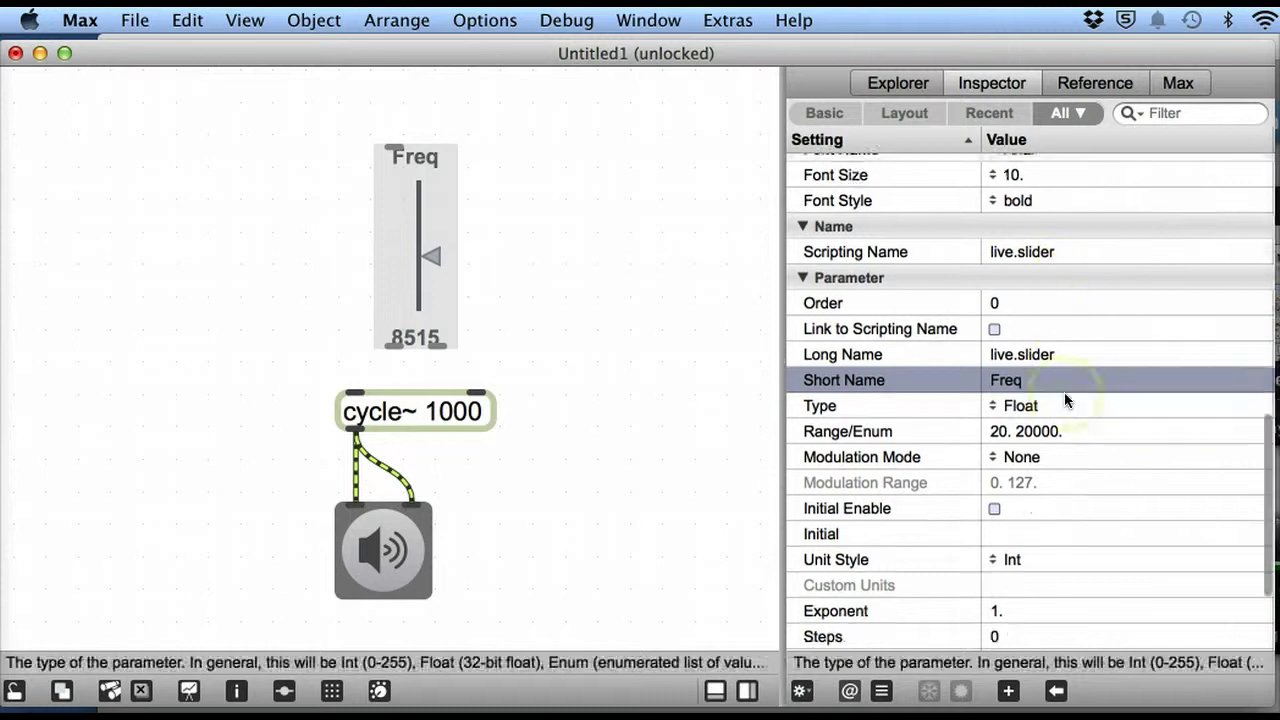
scroll(1064, 393, "up", 5)
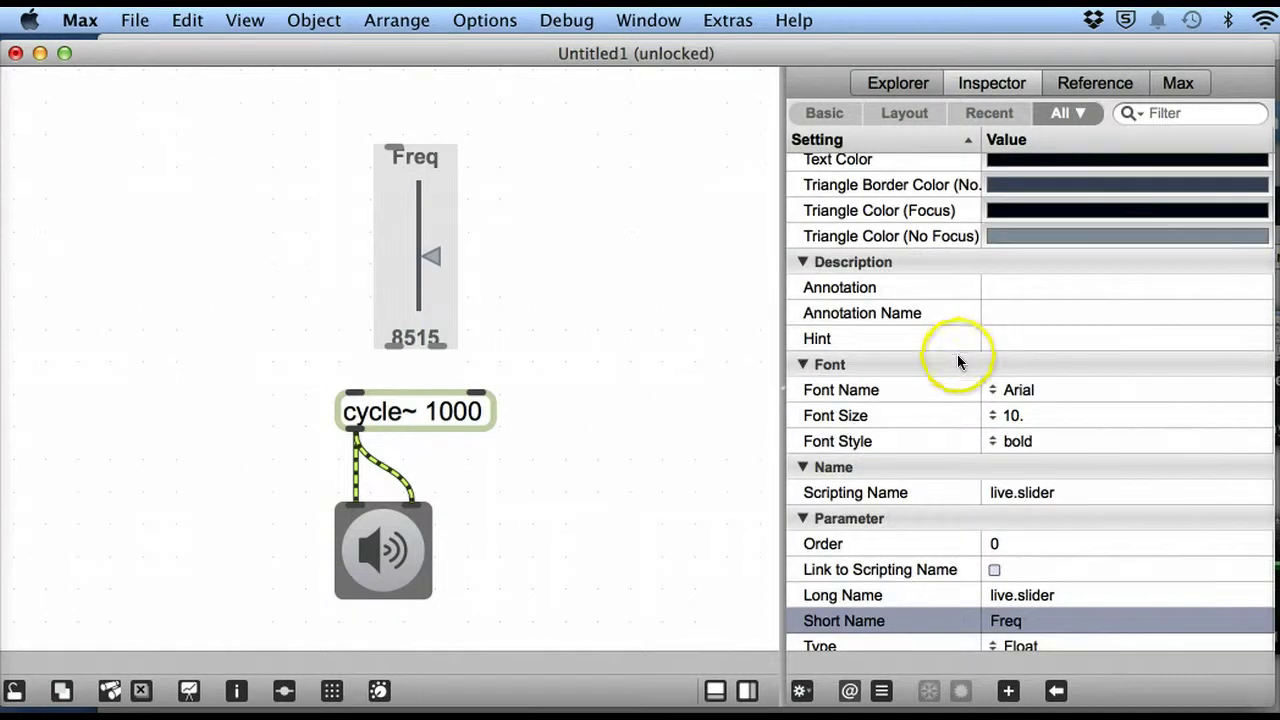
scroll(955, 355, "up", 6)
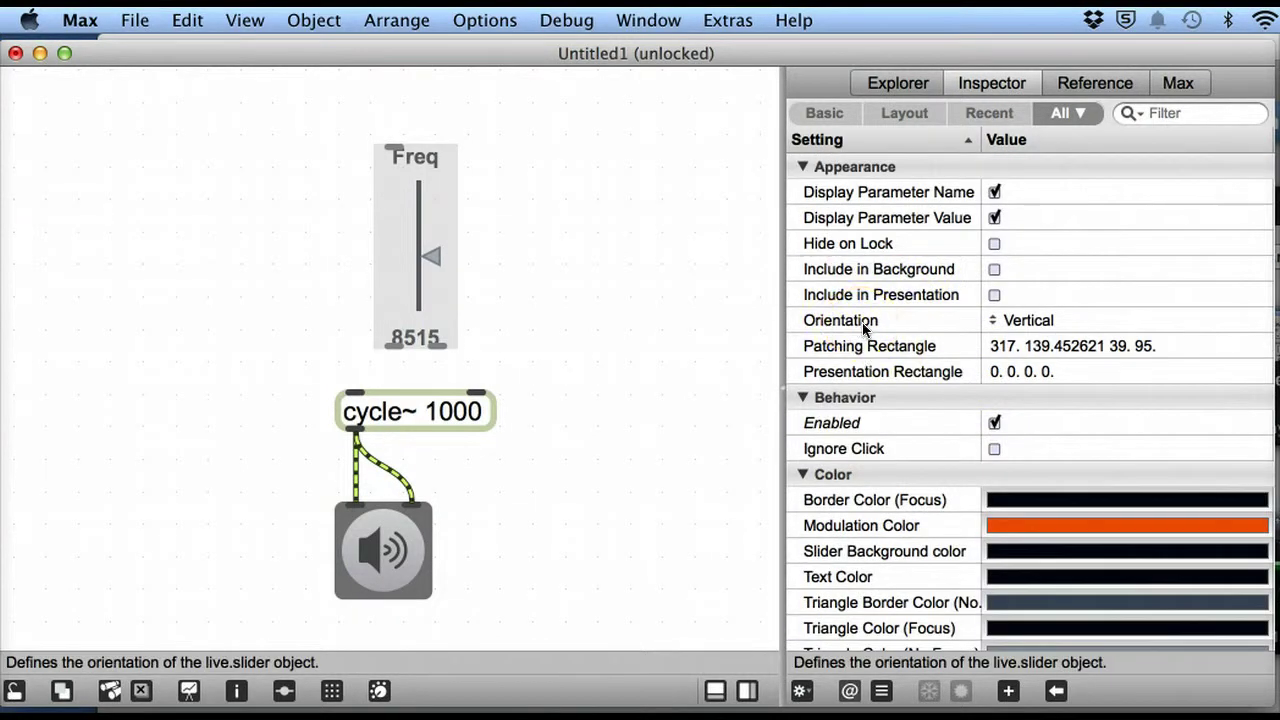
left_click(930, 320)
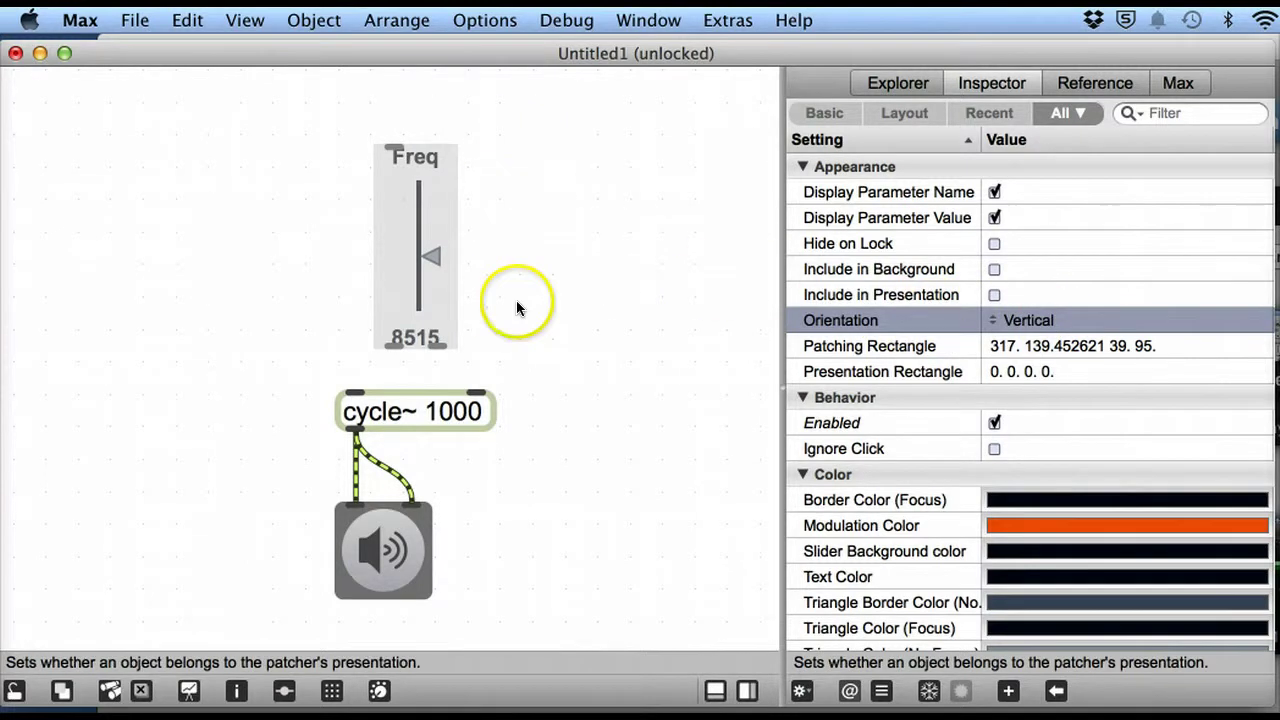
left_click(1012, 334)
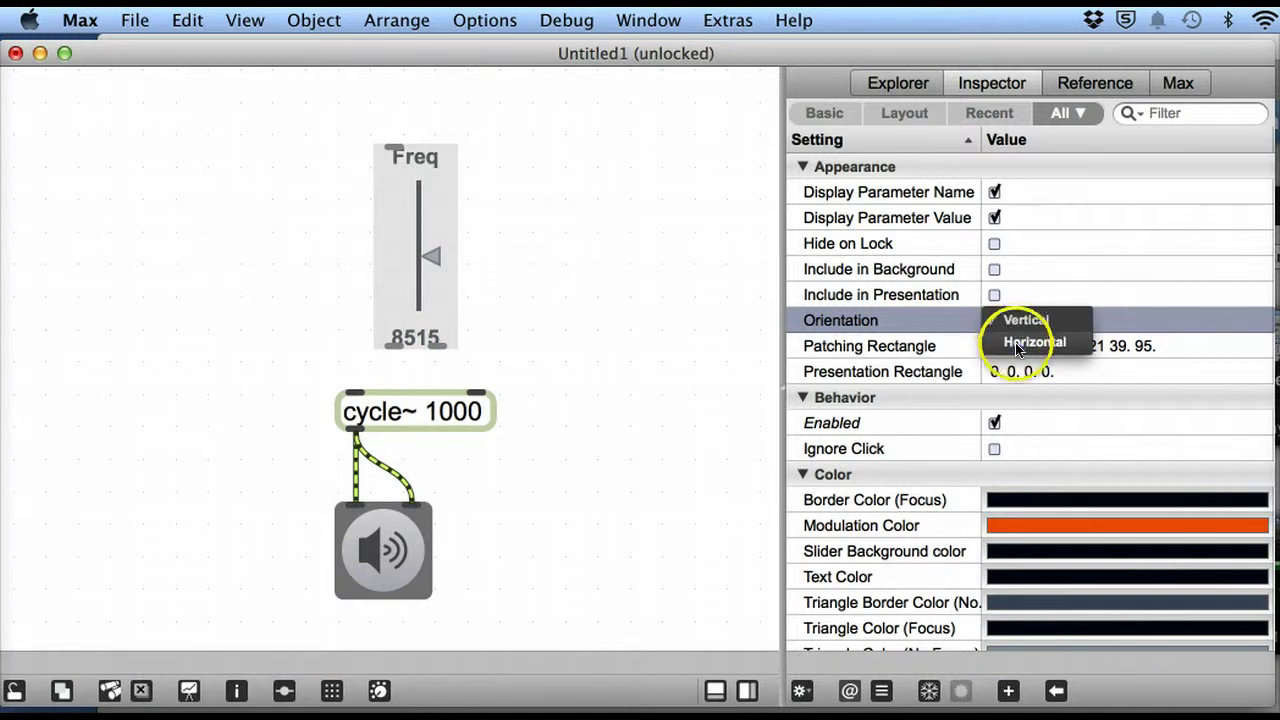
left_click(1018, 345)
Widen the Freq slider to about 126 wide by 40 high.
left_click(494, 250)
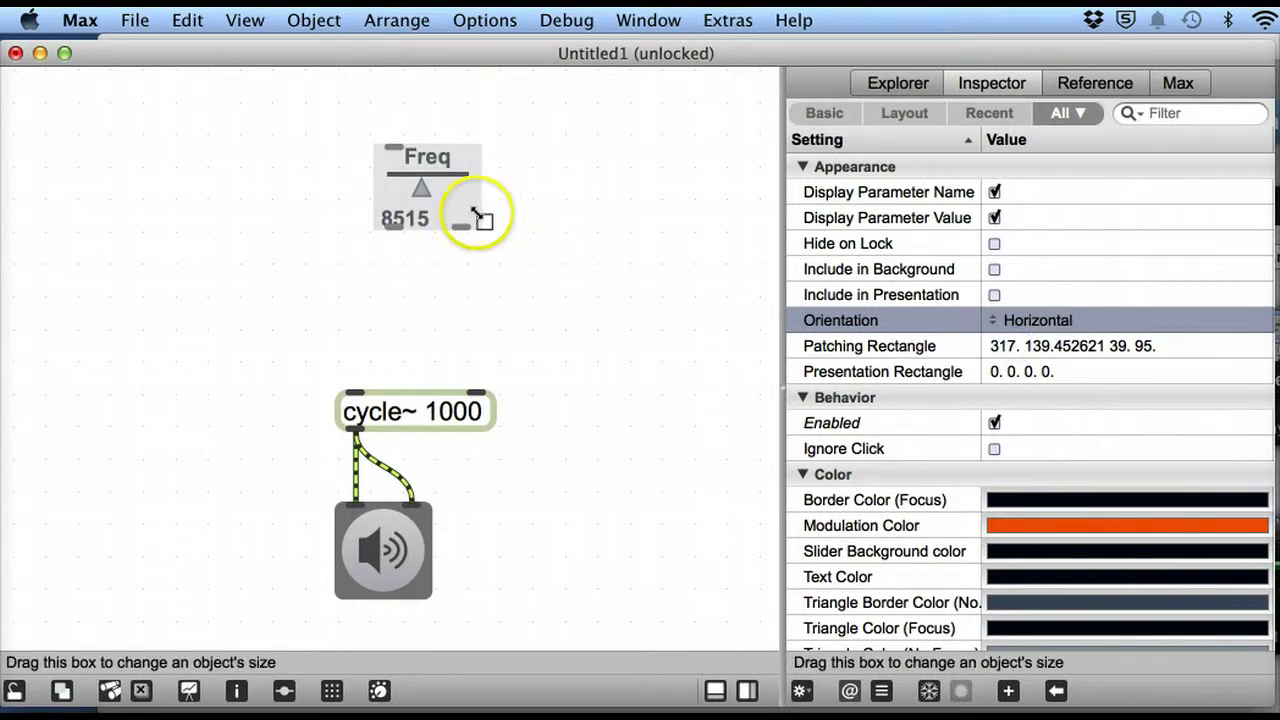
left_click_drag(480, 214, 665, 218)
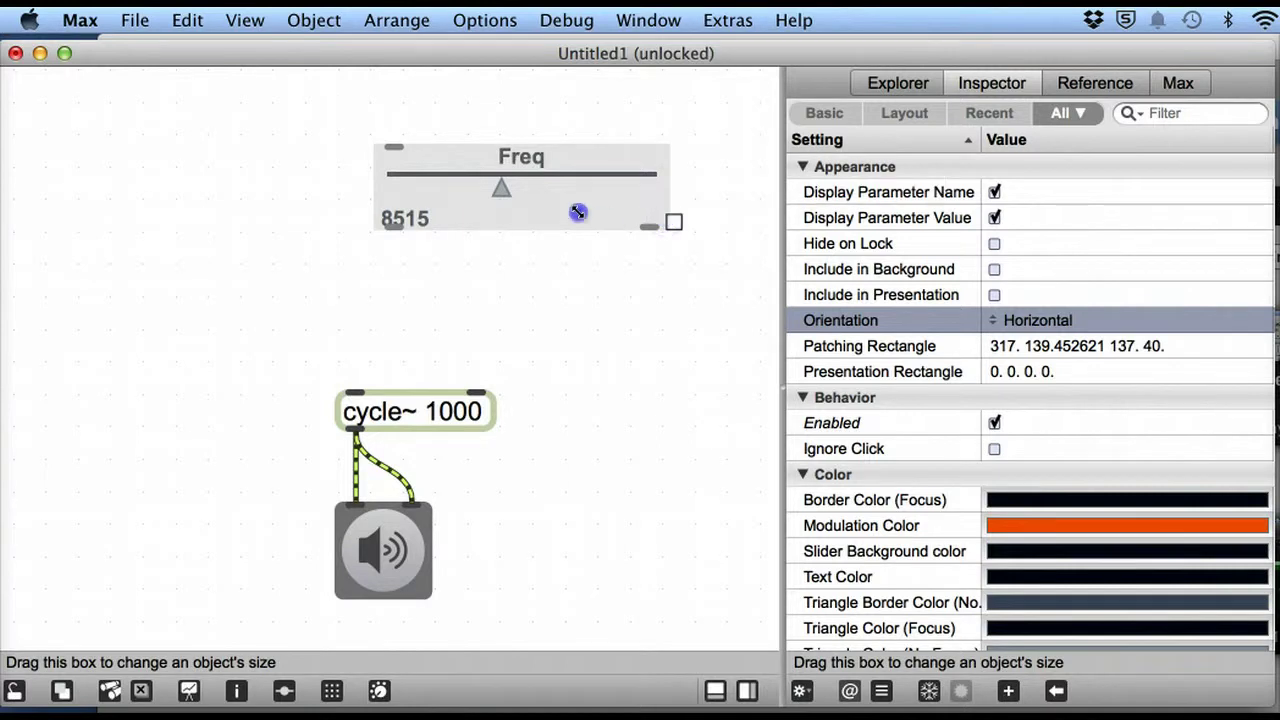
left_click_drag(578, 212, 646, 214)
left_click(316, 363)
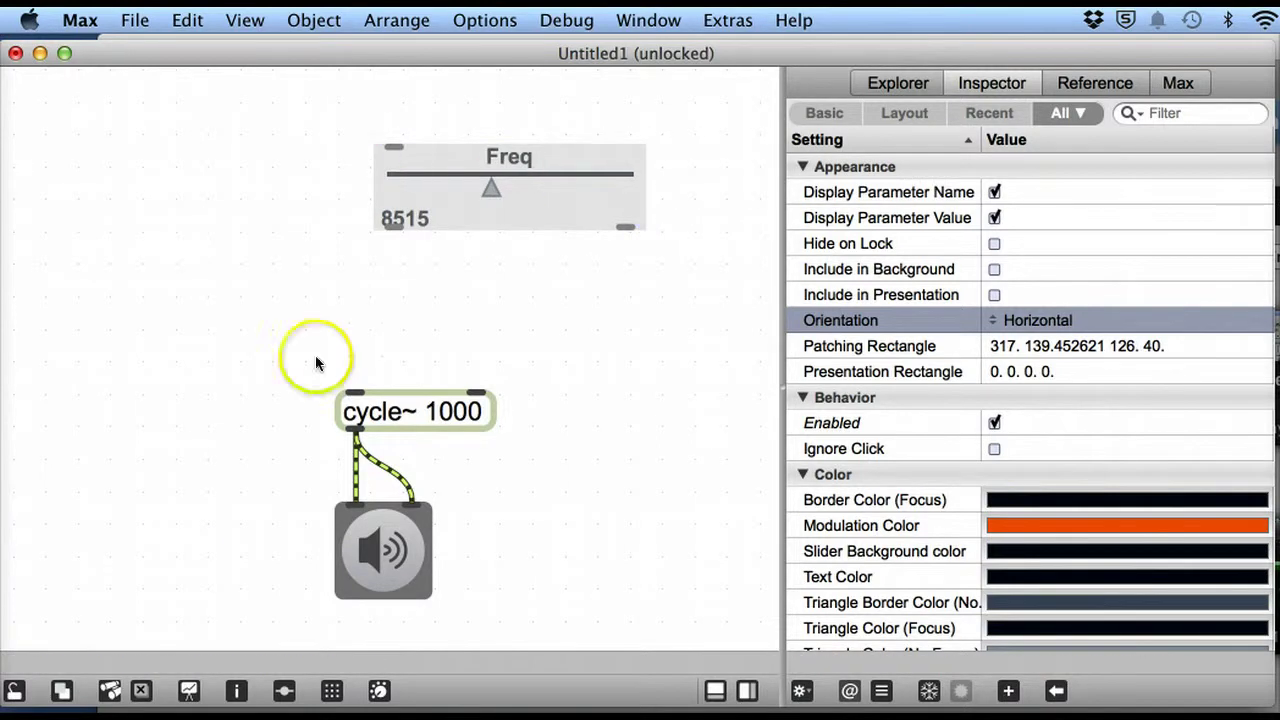
Lock the patcher, test the horizontal Freq slider by moving it to about 17326, and unlock the patcher again.
left_click(14, 690)
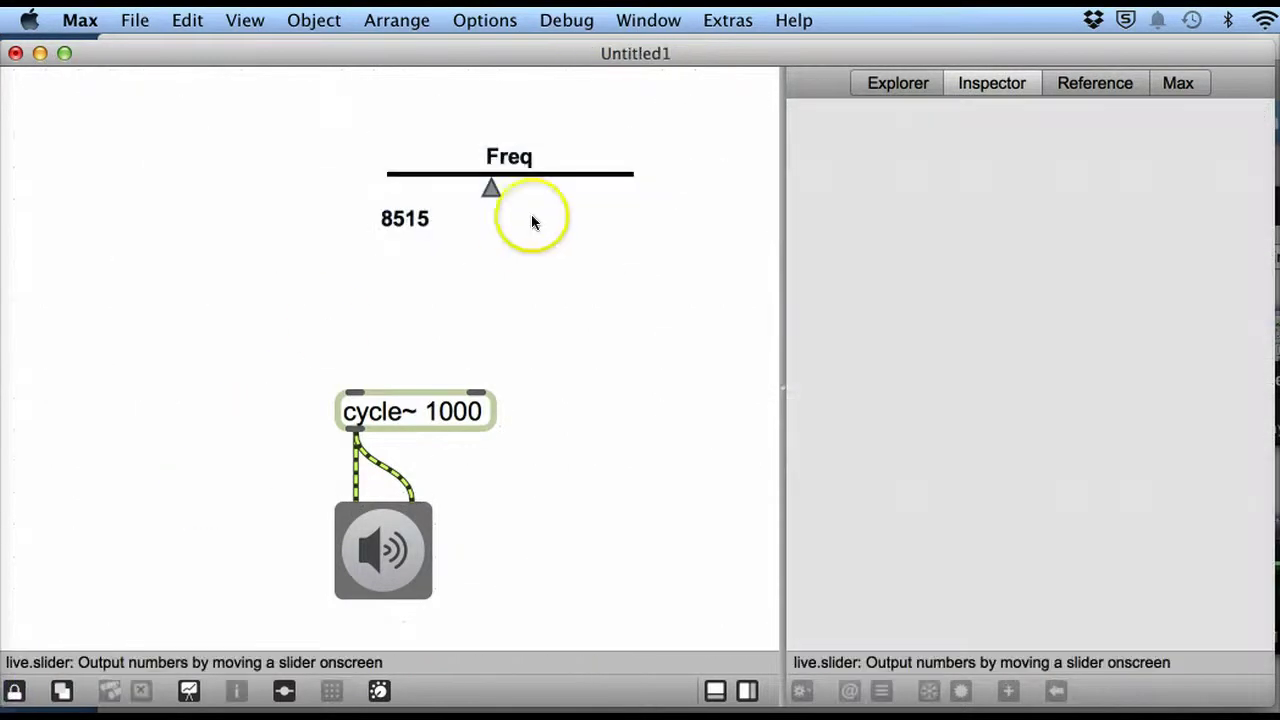
left_click_drag(491, 188, 552, 220)
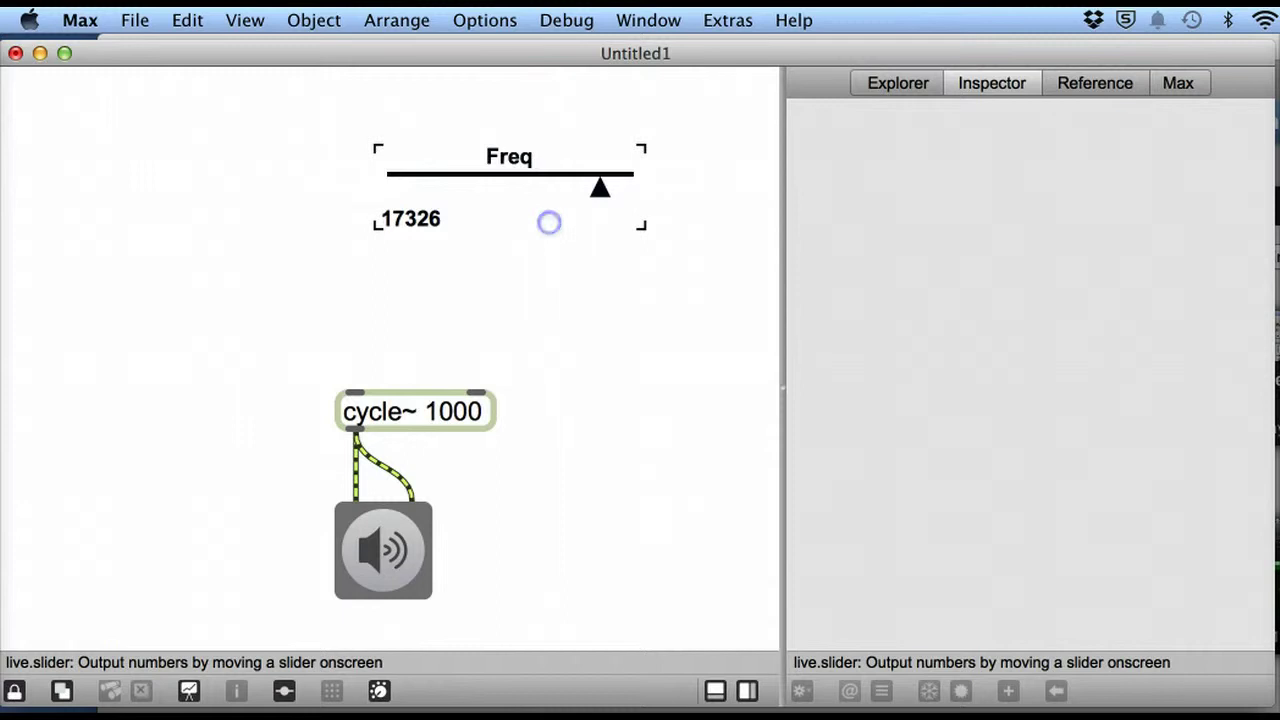
left_click(15, 695)
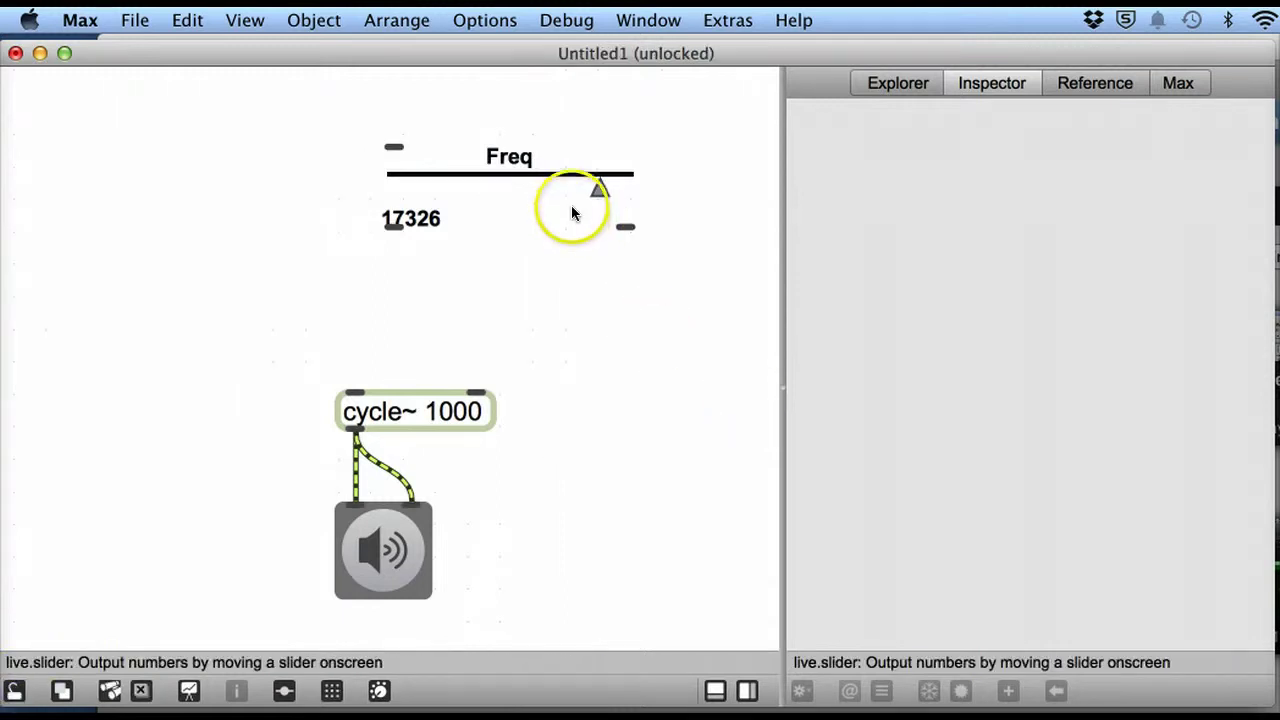
Change the Freq slider's Orientation to Vertical and resize it to about 57 wide by 94 high.
left_click(581, 190)
left_click(1080, 318)
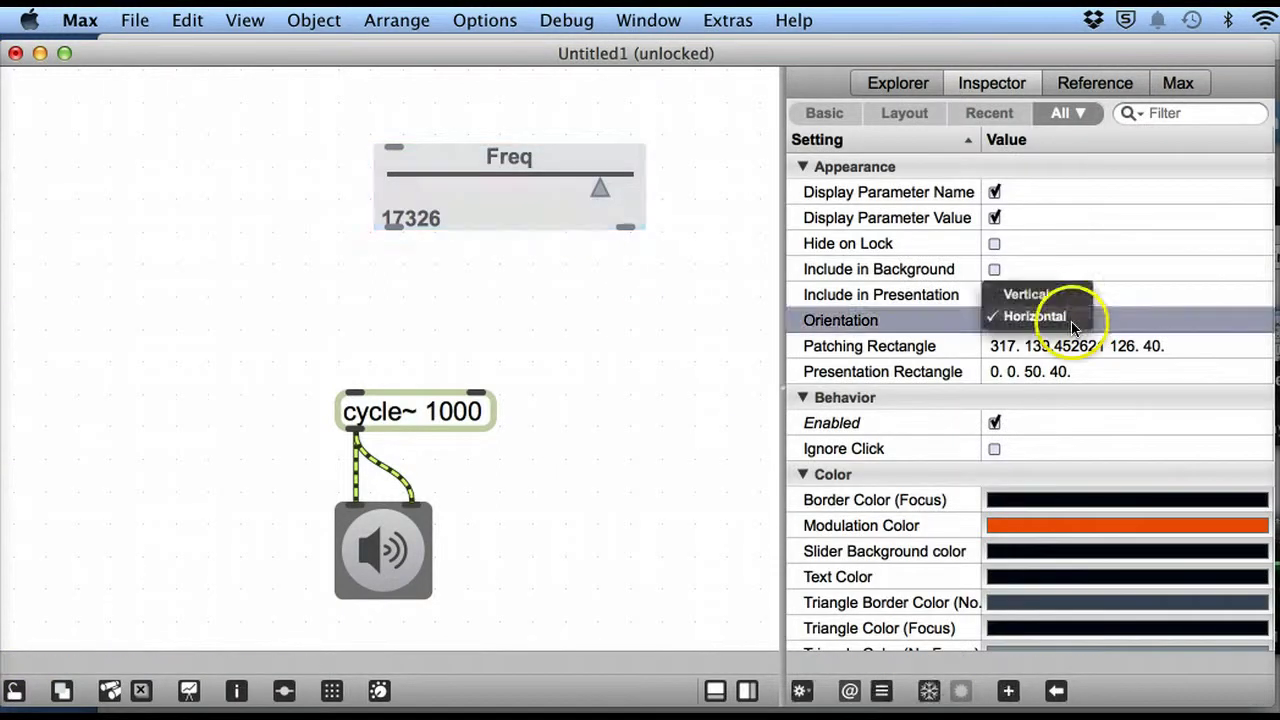
left_click(1066, 295)
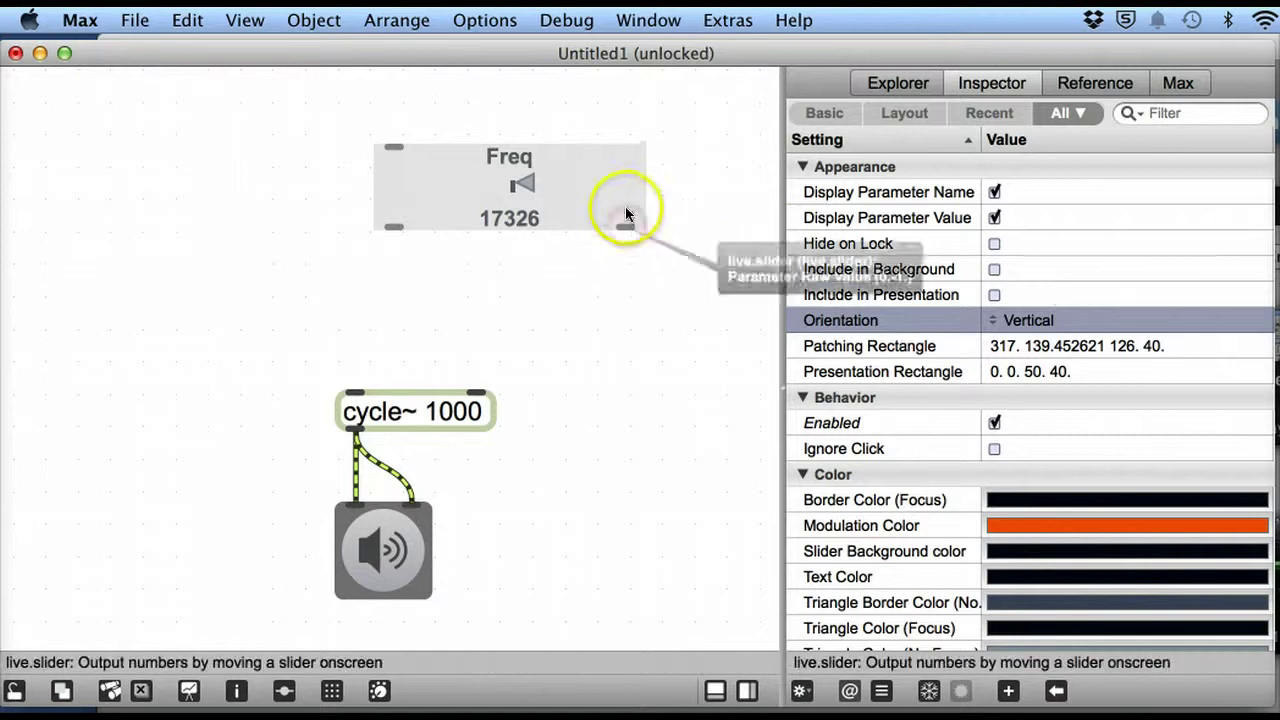
left_click_drag(637, 224, 497, 337)
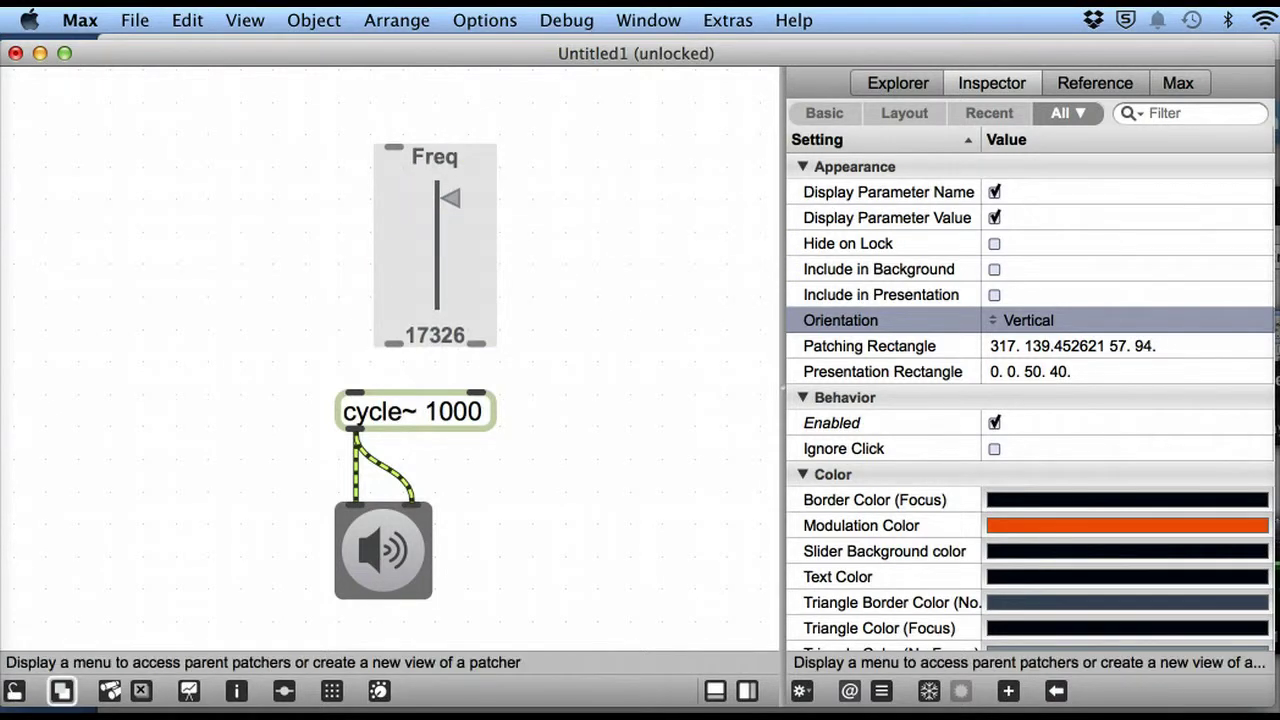
Lock the patcher, test the vertical Freq slider by moving it to about 11662, and unlock the patcher again.
left_click(14, 689)
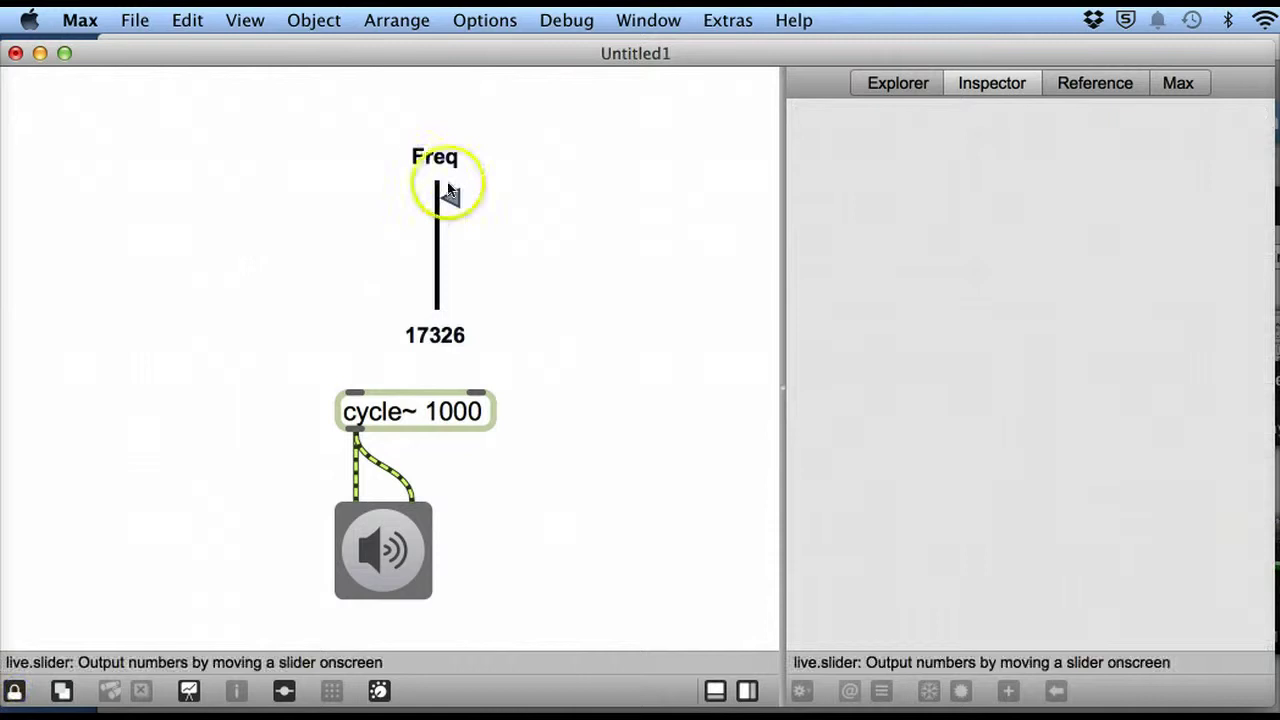
left_click_drag(449, 191, 457, 241)
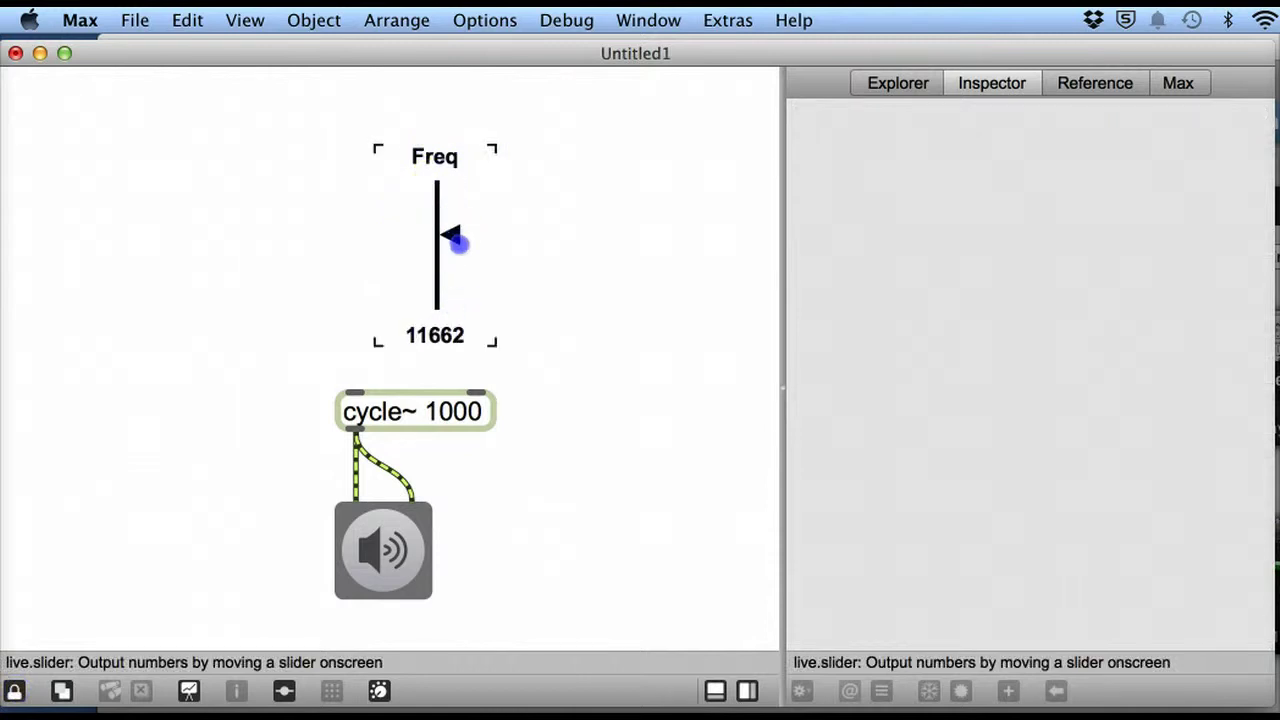
left_click(14, 689)
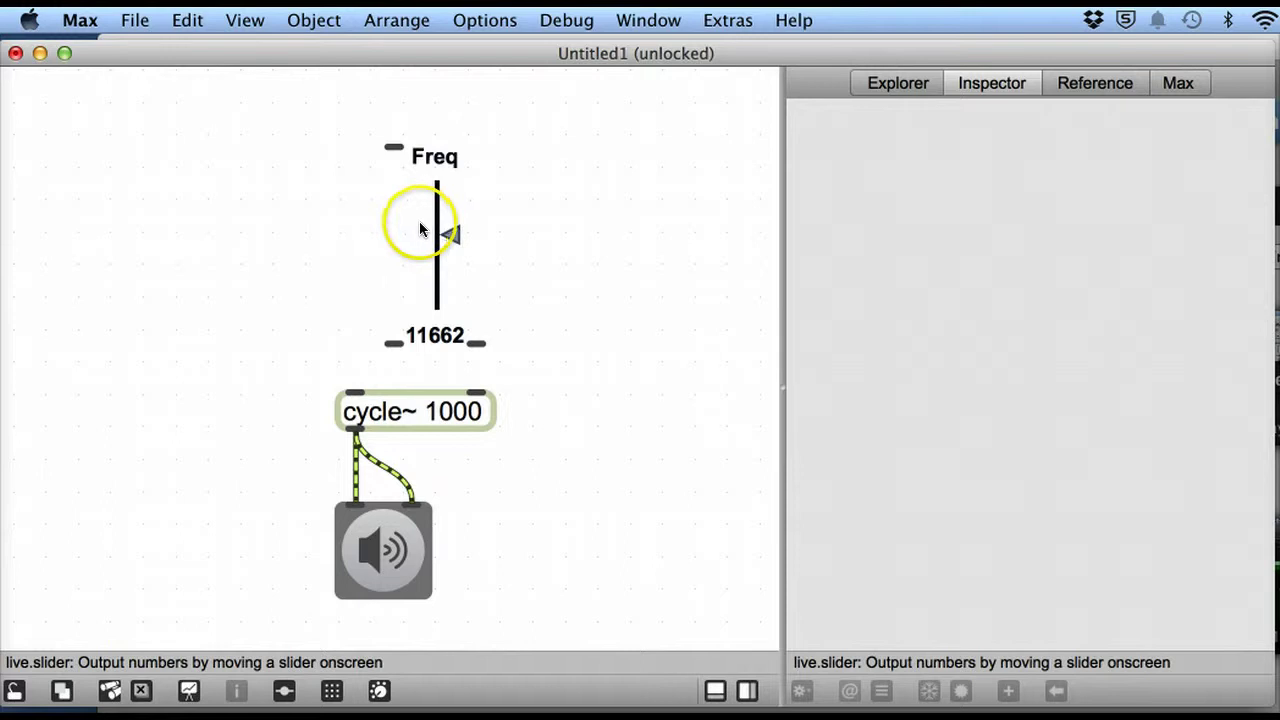
Place the Freq slider directly above the cycle~ 1000 object and connect its first outlet to cycle~'s first inlet.
left_click(440, 249)
left_click_drag(391, 230, 388, 222)
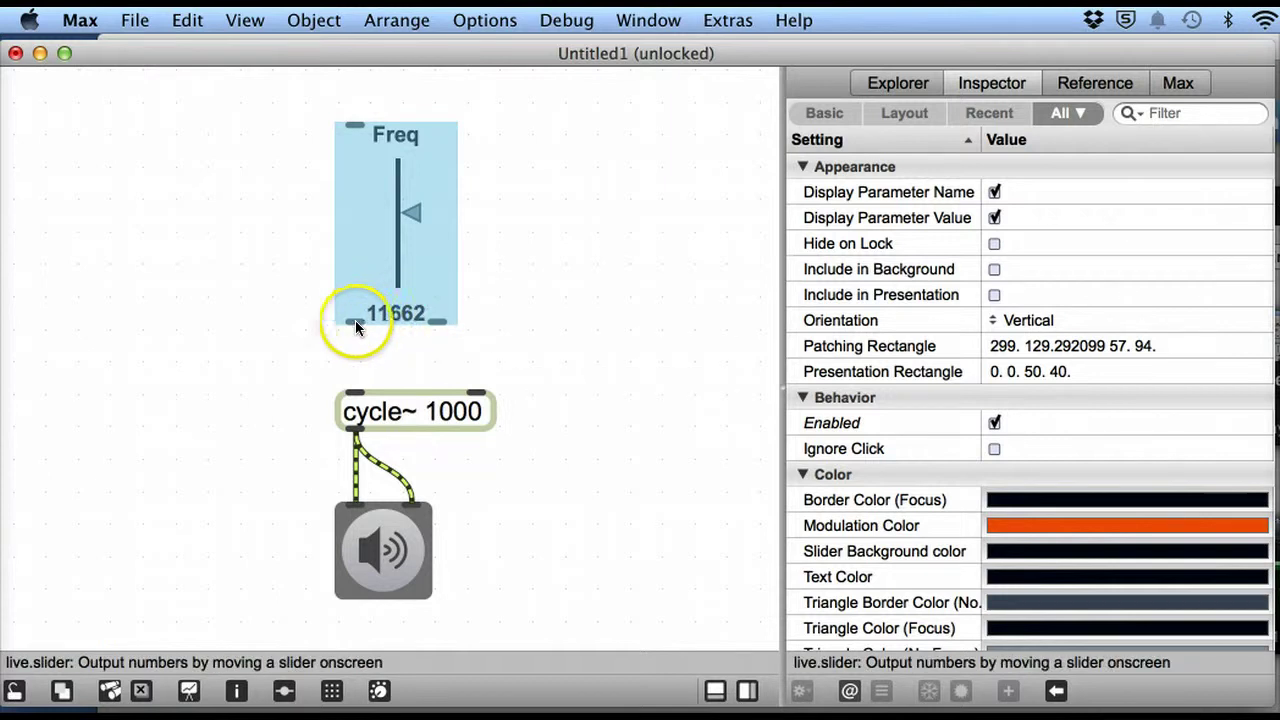
left_click_drag(355, 324, 356, 377)
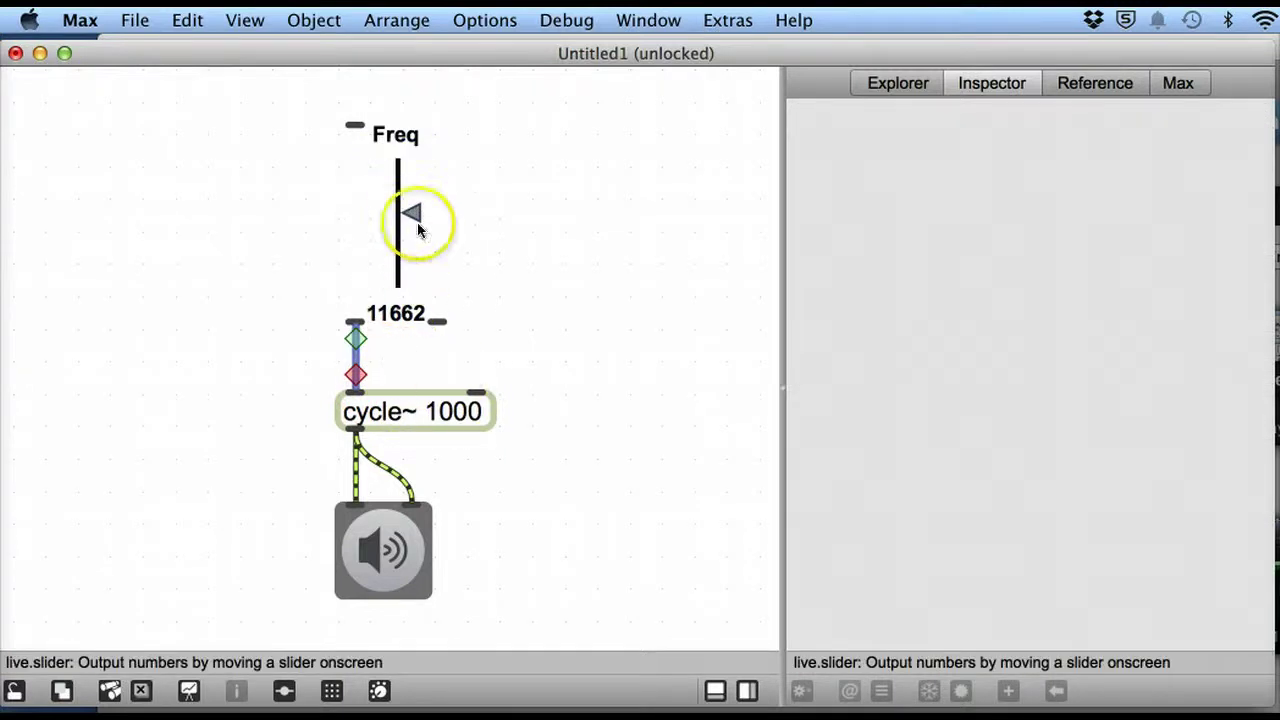
Lock the patcher, lower the Freq slider to about 1355, and turn on audio with the ezdac~ object.
left_click(14, 689)
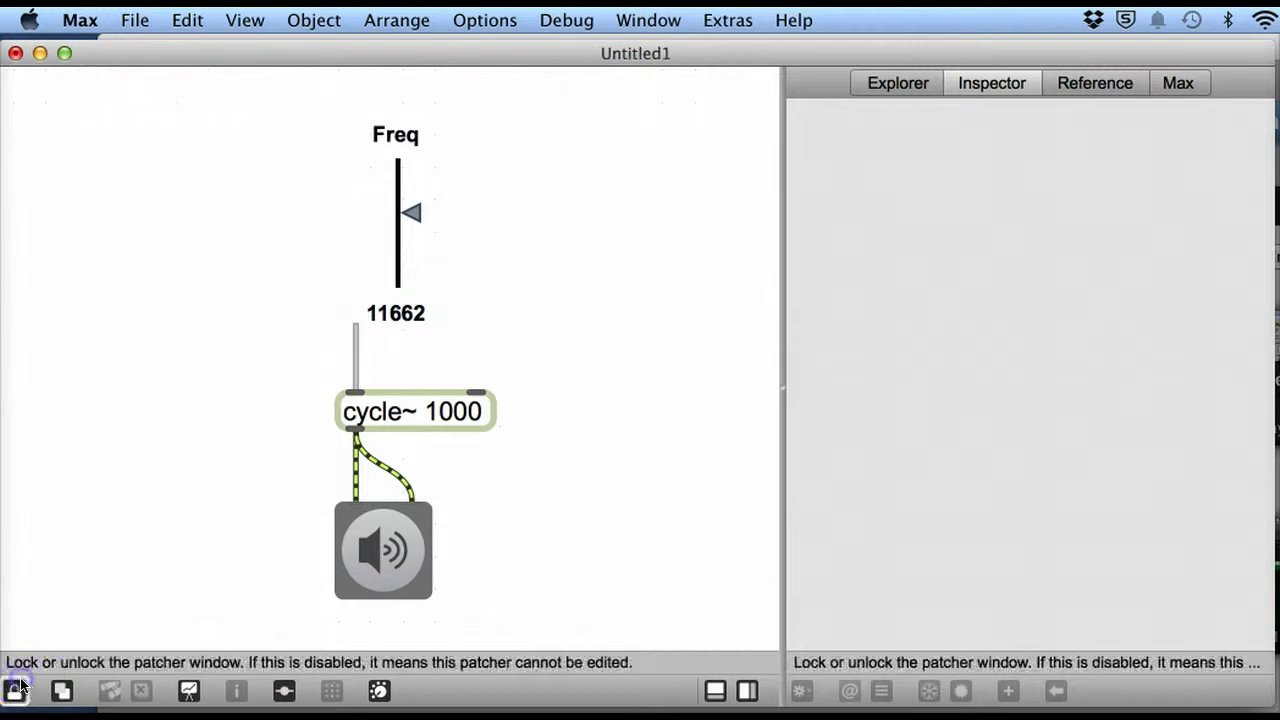
left_click_drag(414, 214, 430, 293)
left_click(383, 550)
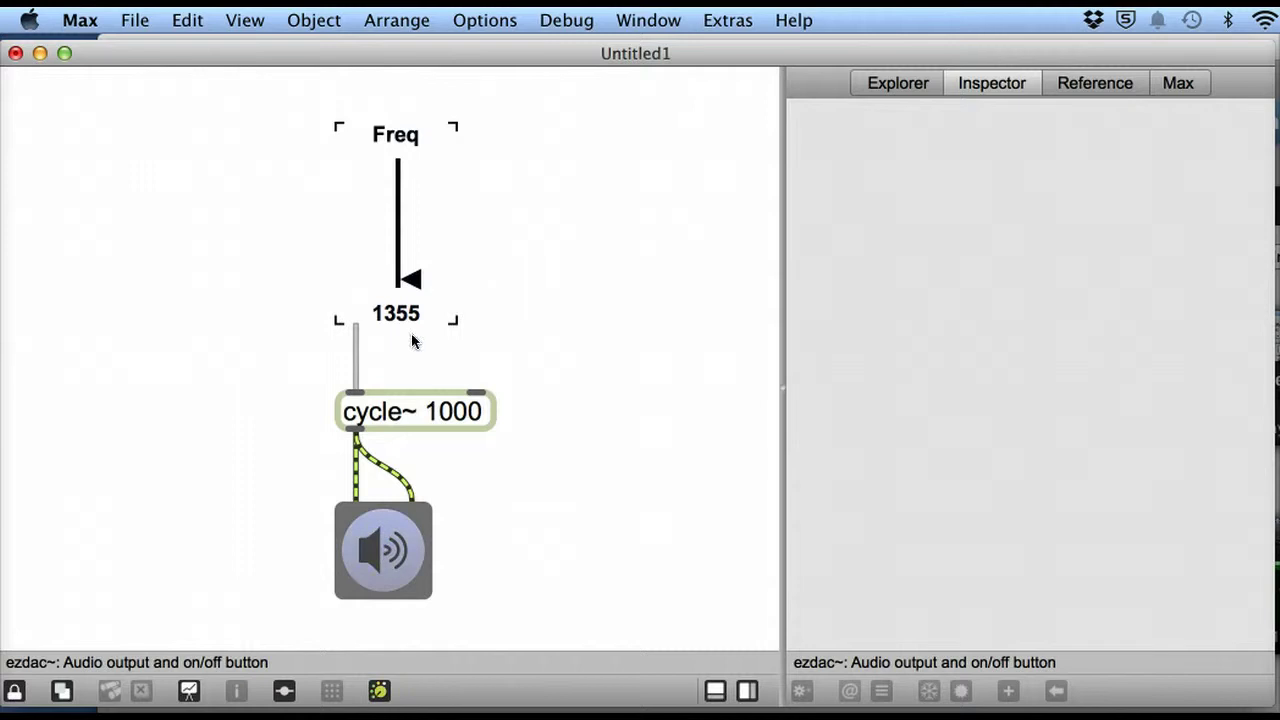
Adjust the Freq slider to about 1059 while listening to the oscillator, and turn the ezdac~ audio off.
left_click(413, 277)
left_click_drag(413, 277, 412, 275)
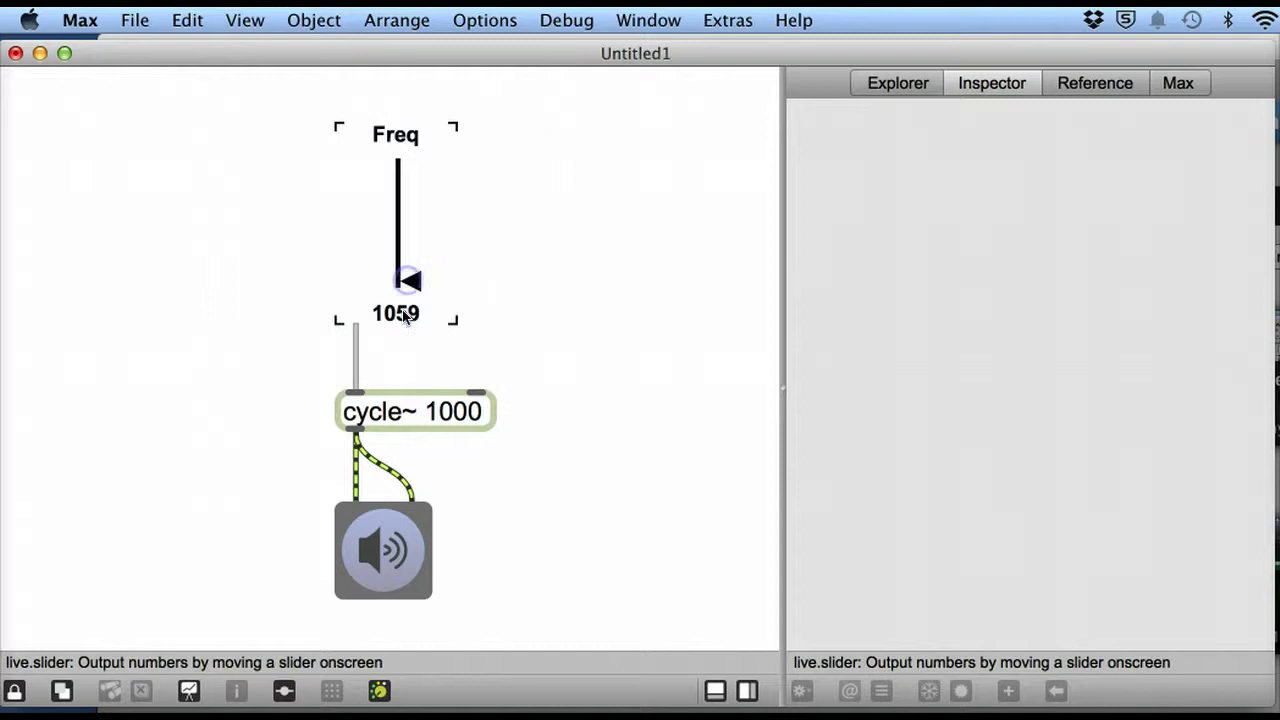
left_click(370, 540)
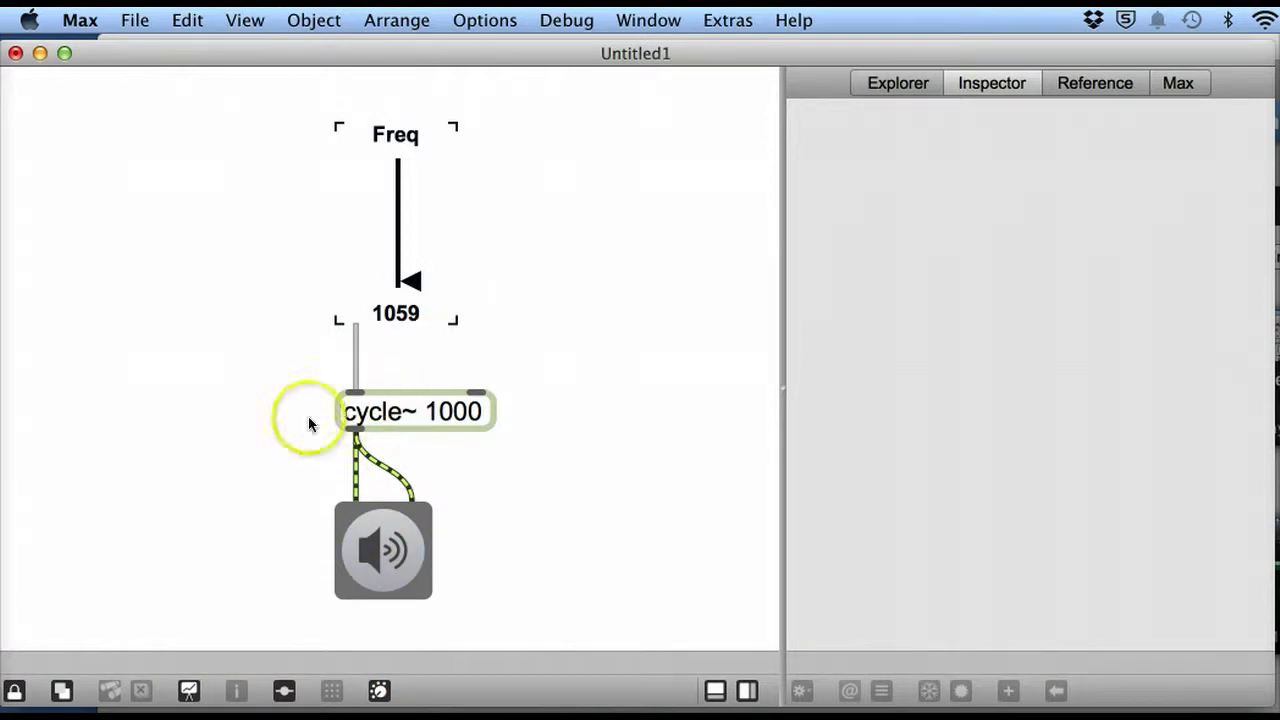